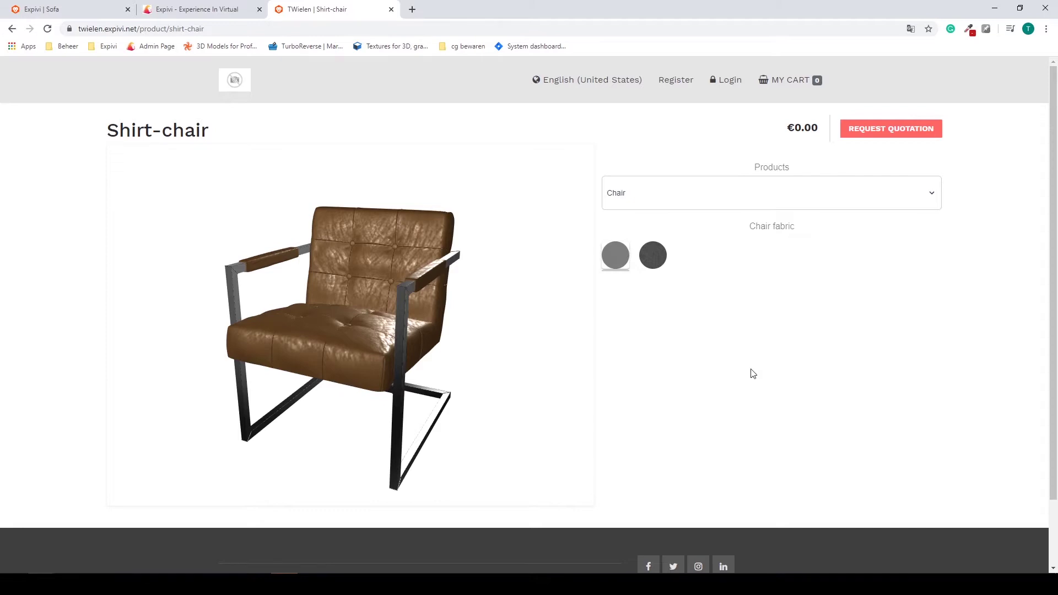
- Orbit the chair model on the storefront and toggle Products between Shirt and Chair
{"action": "left_click_drag", "start_coordinate": [406, 266], "coordinate": [373, 273]}
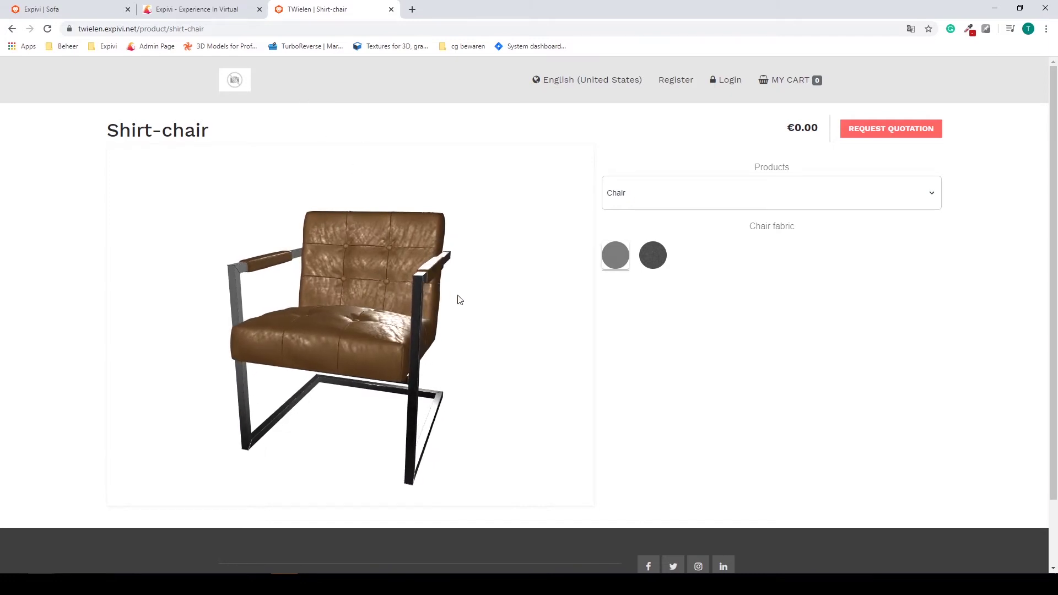
{"action": "mouse_move", "coordinate": [460, 299]}
{"action": "left_mouse_down"}
{"action": "mouse_move", "coordinate": [385, 302]}
{"action": "mouse_move", "coordinate": [454, 306]}
{"action": "left_mouse_up"}
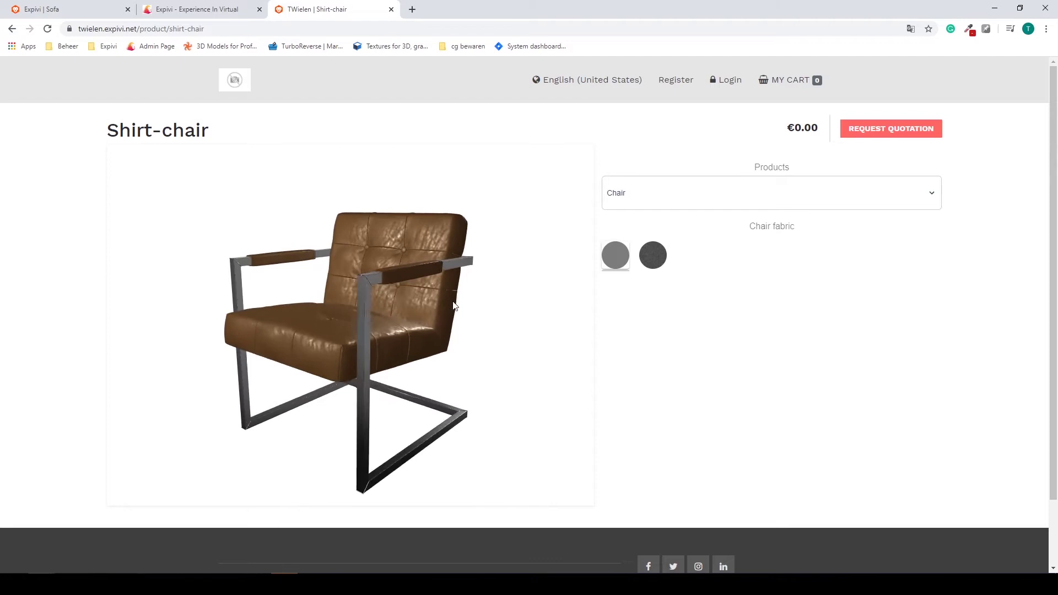
{"action": "mouse_move", "coordinate": [422, 267]}
{"action": "left_mouse_down"}
{"action": "mouse_move", "coordinate": [417, 283]}
{"action": "mouse_move", "coordinate": [428, 286]}
{"action": "left_mouse_up"}
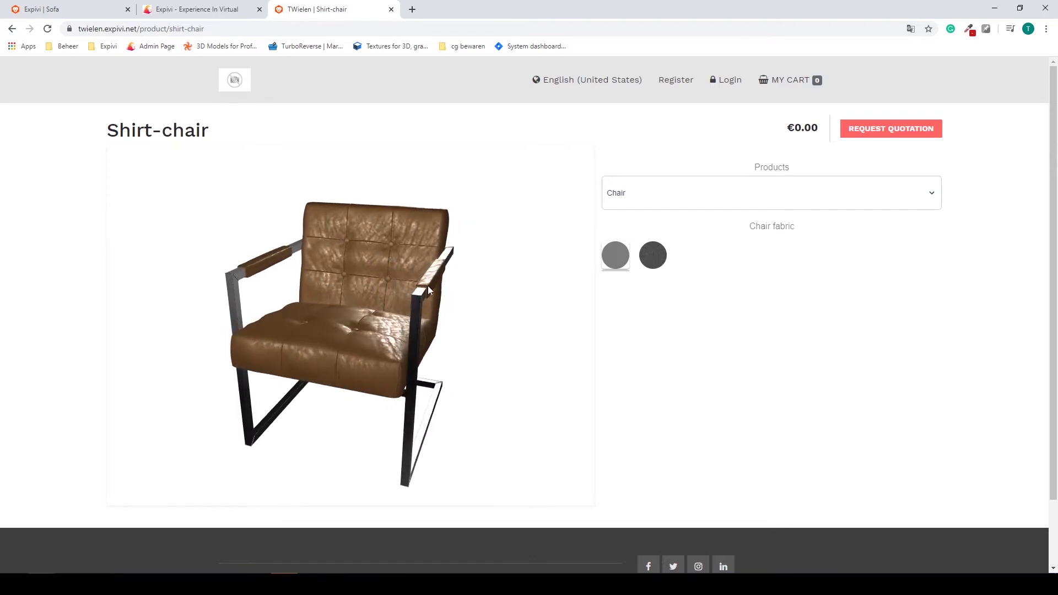
{"action": "left_click", "coordinate": [640, 201]}
{"action": "left_click", "coordinate": [653, 262]}
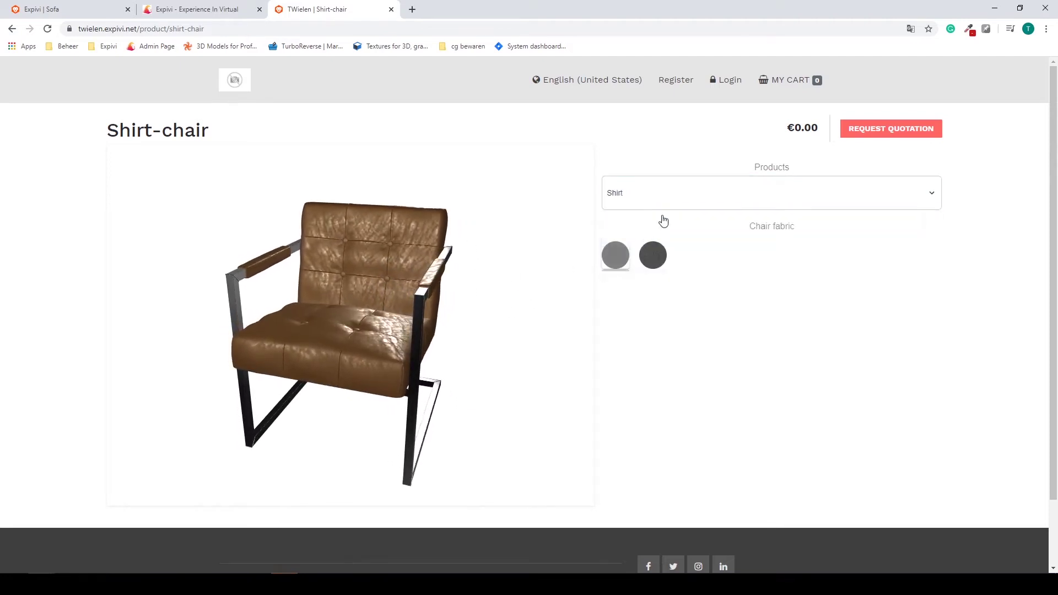
{"action": "left_click", "coordinate": [660, 201]}
{"action": "left_click", "coordinate": [651, 229]}
{"action": "mouse_move", "coordinate": [463, 282]}
{"action": "left_mouse_down"}
{"action": "mouse_move", "coordinate": [408, 271]}
{"action": "mouse_move", "coordinate": [445, 274]}
{"action": "left_mouse_up"}
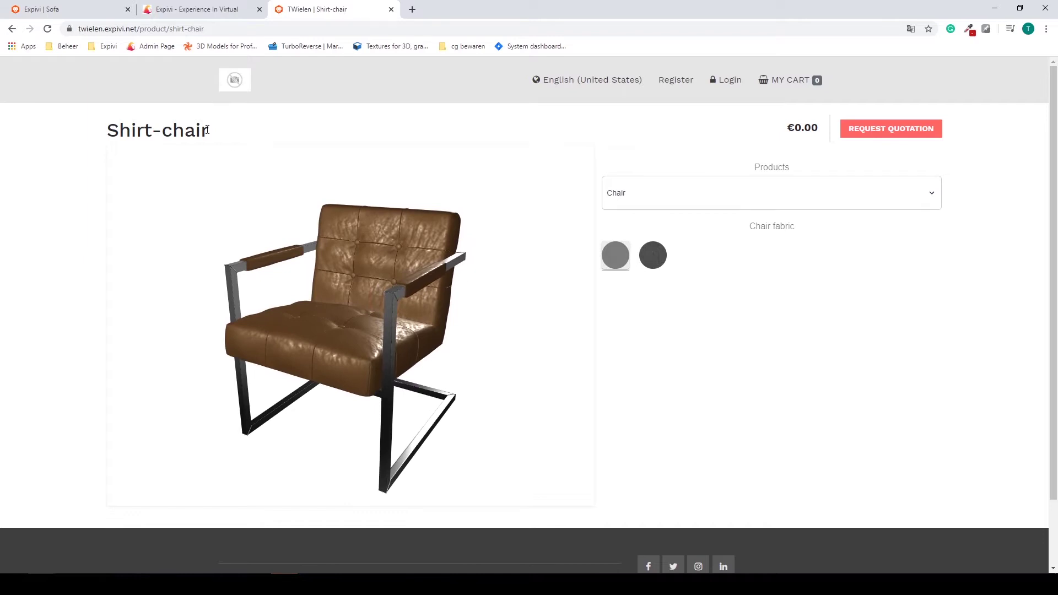
- In the admin, view the product's basic info, then return to the Shirt-chair Configure imports page
{"action": "left_click", "coordinate": [204, 11]}
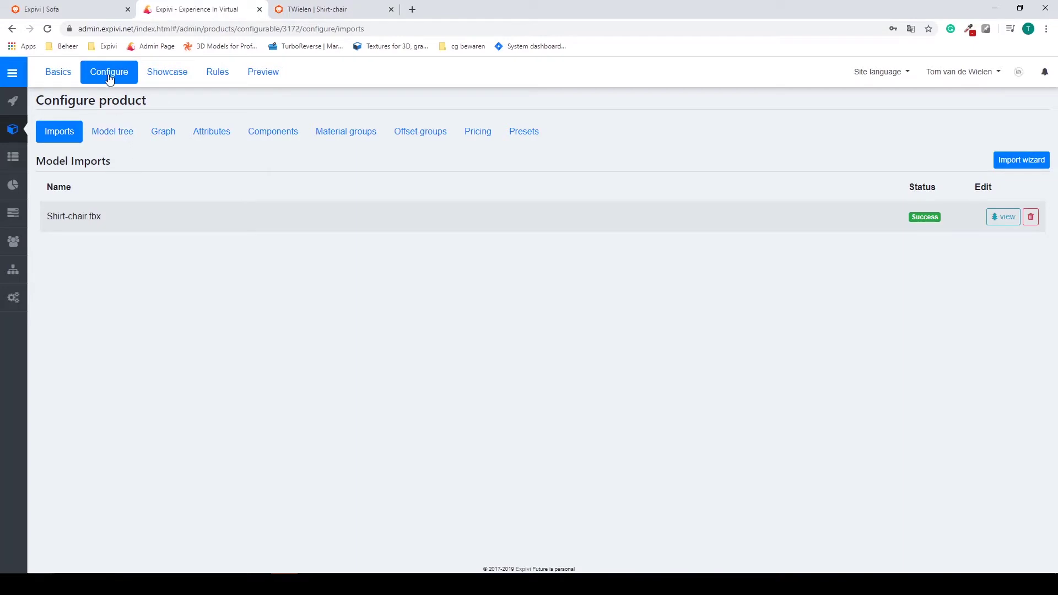
{"action": "left_click", "coordinate": [63, 76]}
{"action": "scroll", "coordinate": [405, 244], "scroll_direction": "down", "scroll_amount": 1}
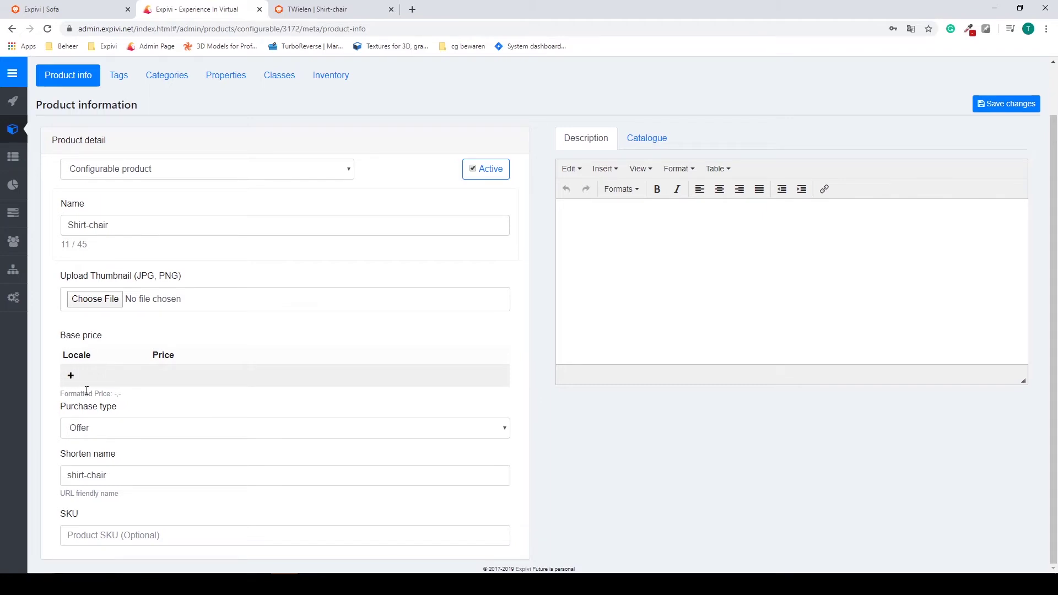
{"action": "scroll", "coordinate": [100, 384], "scroll_direction": "up", "scroll_amount": 1}
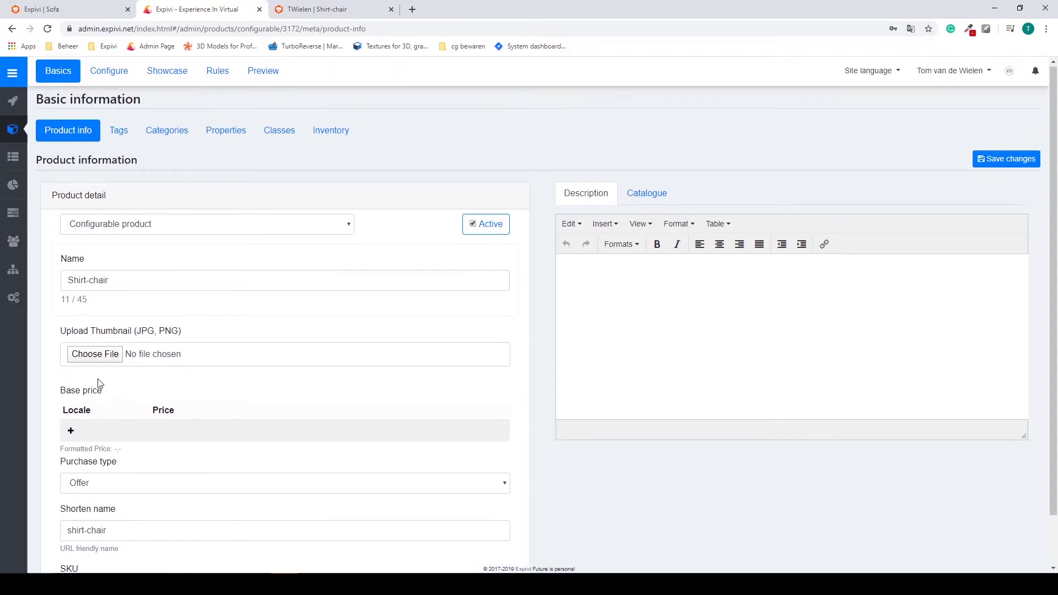
{"action": "left_click", "coordinate": [112, 74]}
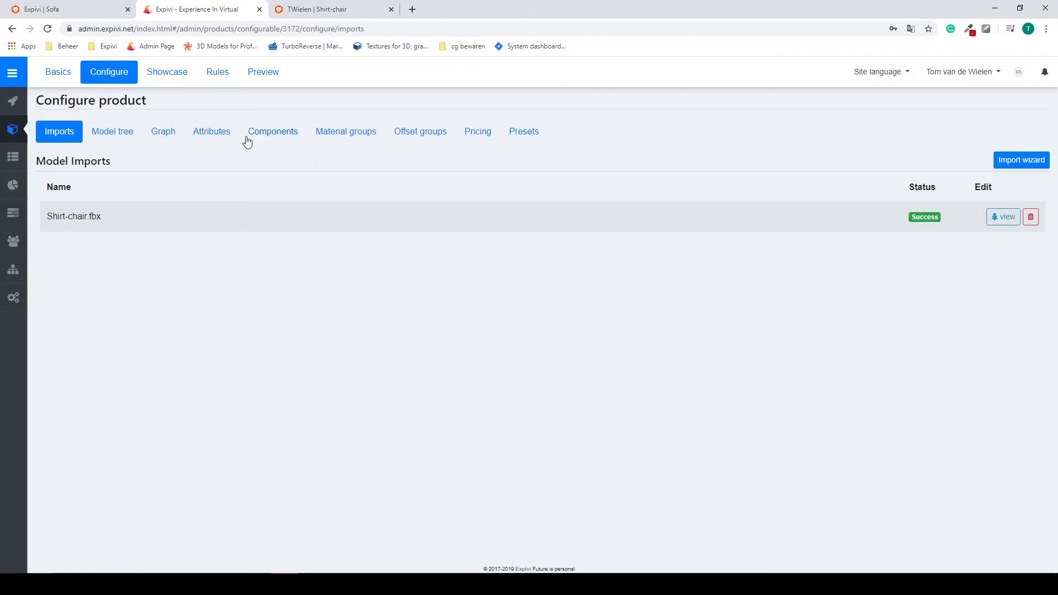
- Open the Products attribute and start editing its Chair option
{"action": "left_click", "coordinate": [213, 140]}
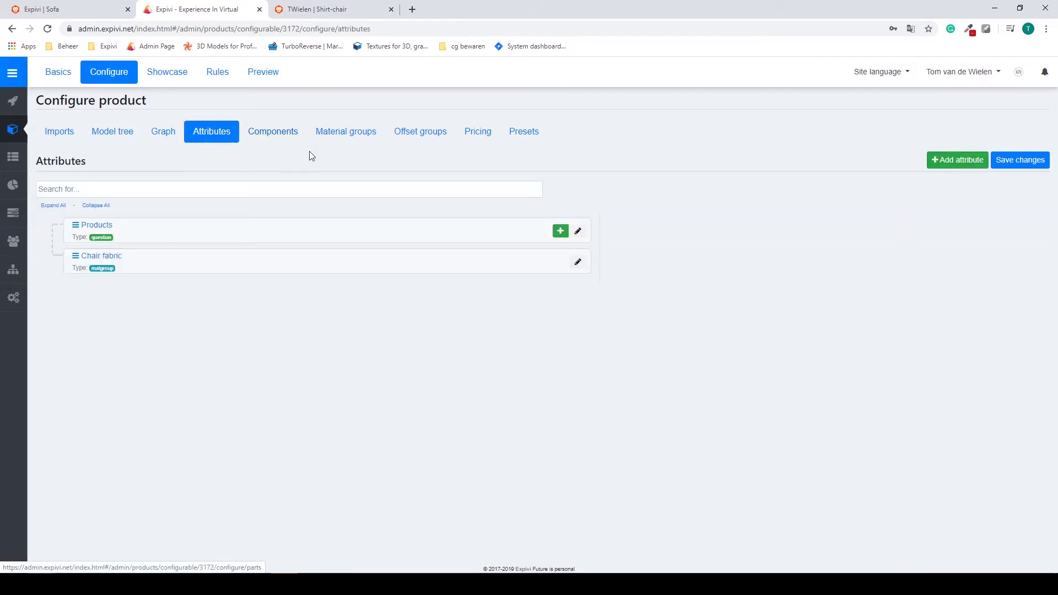
{"action": "left_click", "coordinate": [579, 232]}
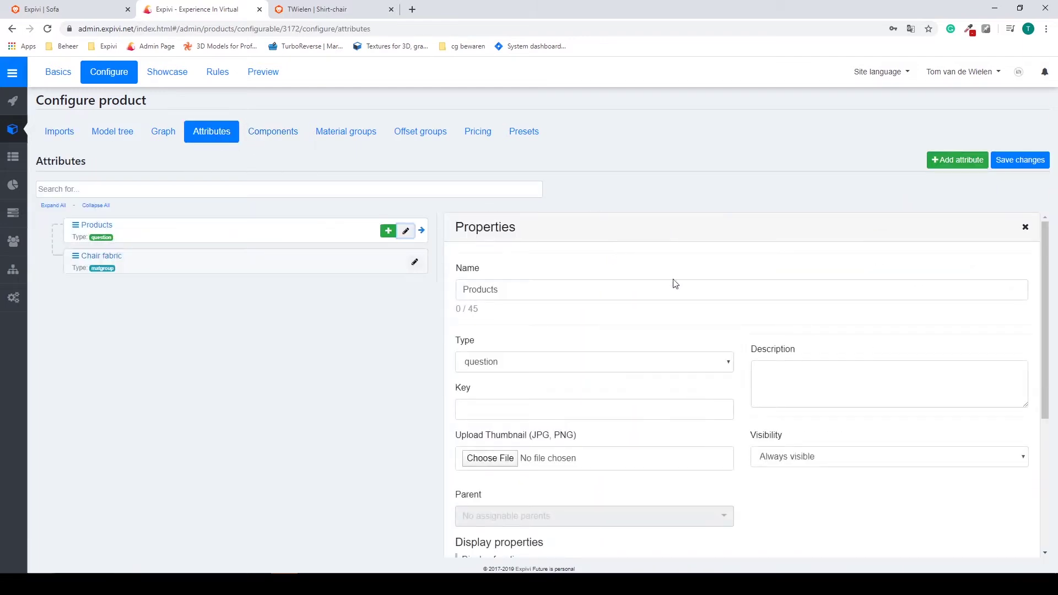
{"action": "scroll", "coordinate": [673, 283], "scroll_direction": "down", "scroll_amount": 4}
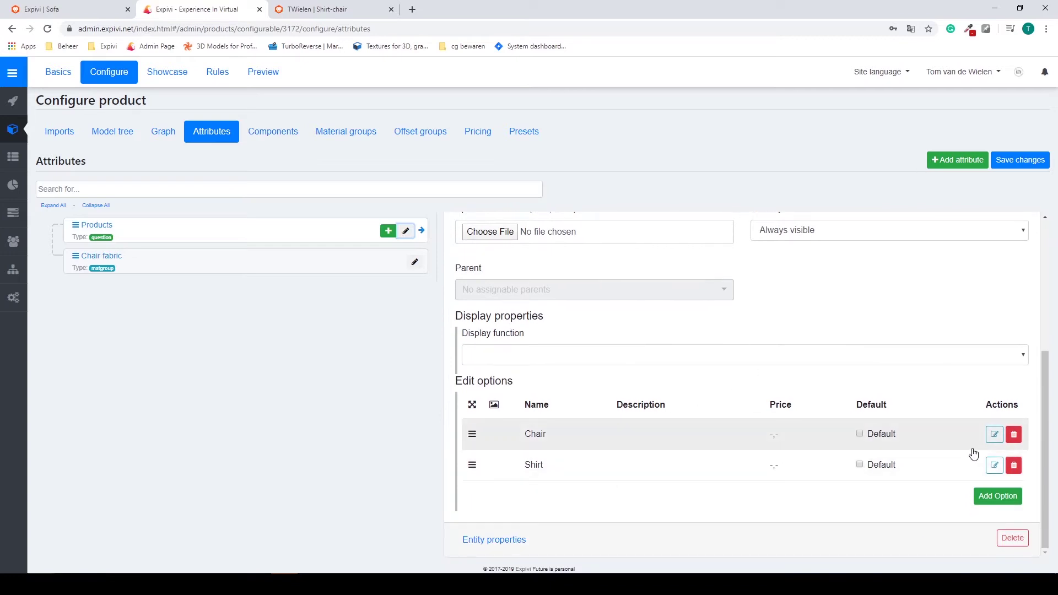
{"action": "left_click", "coordinate": [995, 435]}
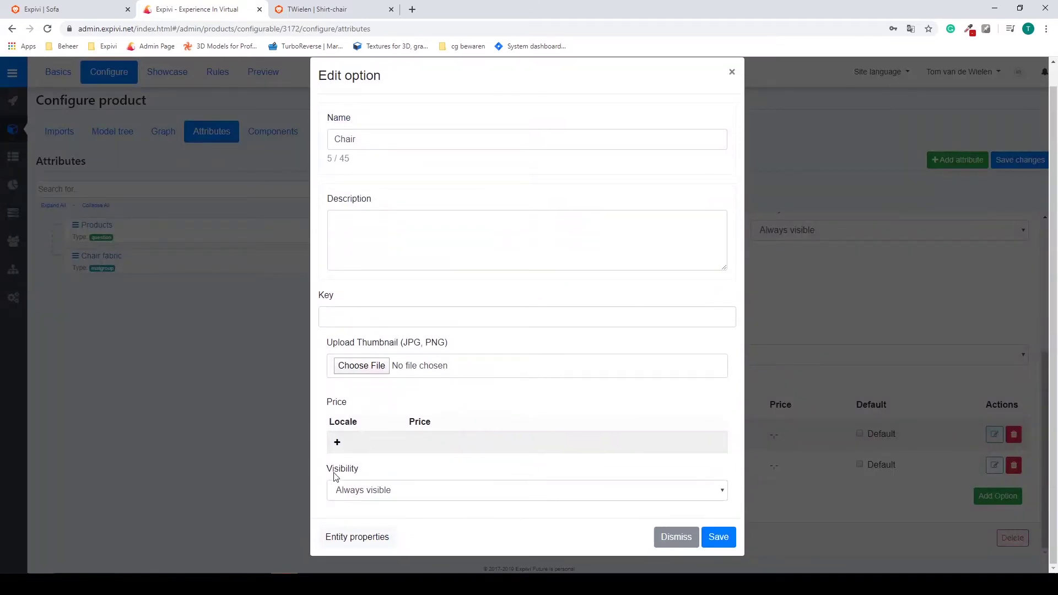
- Add a Netherlands price of 250 to the Chair option and save it
{"action": "left_click", "coordinate": [337, 442]}
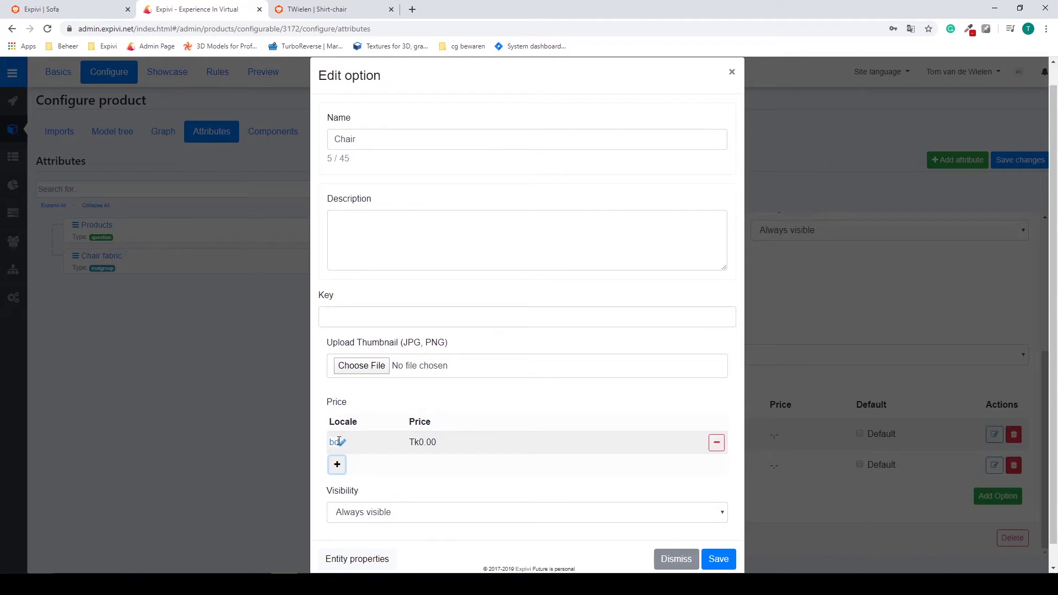
{"action": "left_click", "coordinate": [339, 442]}
{"action": "left_click", "coordinate": [382, 446]}
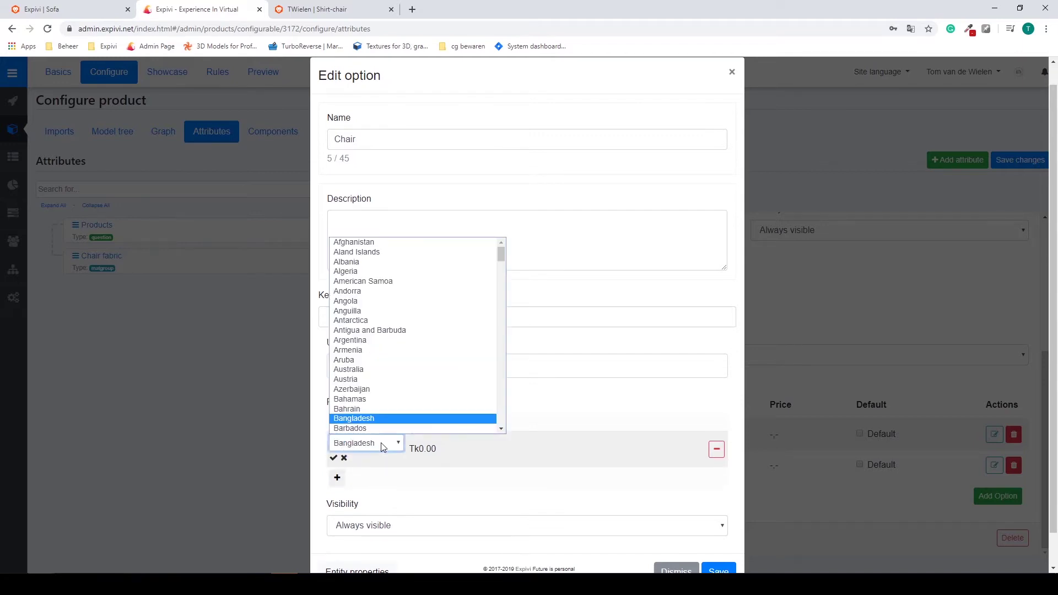
{"action": "scroll", "coordinate": [385, 330], "scroll_direction": "down", "scroll_amount": 5}
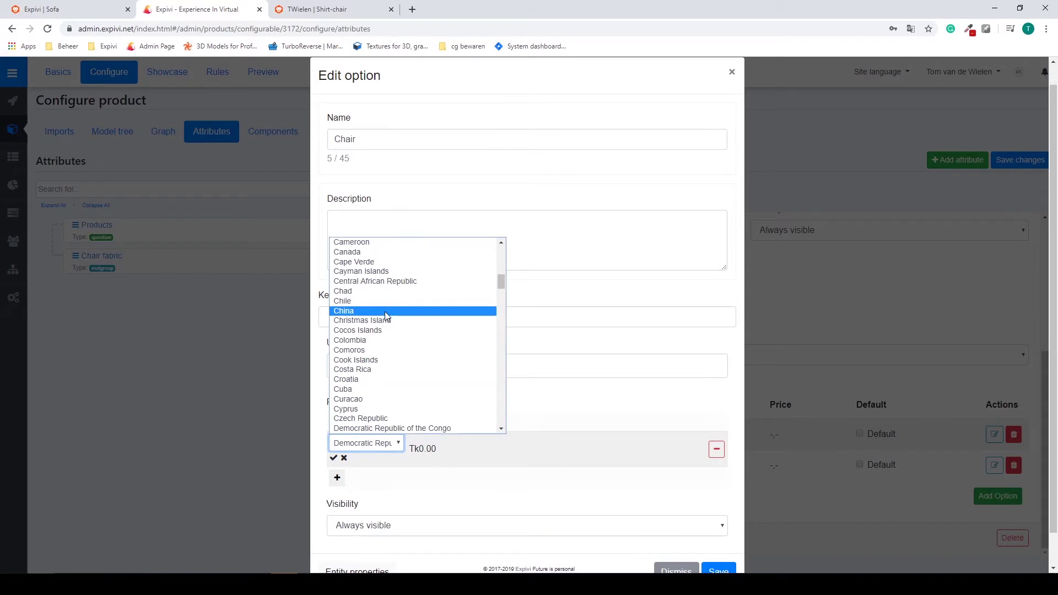
{"action": "scroll", "coordinate": [397, 386], "scroll_direction": "down", "scroll_amount": 2}
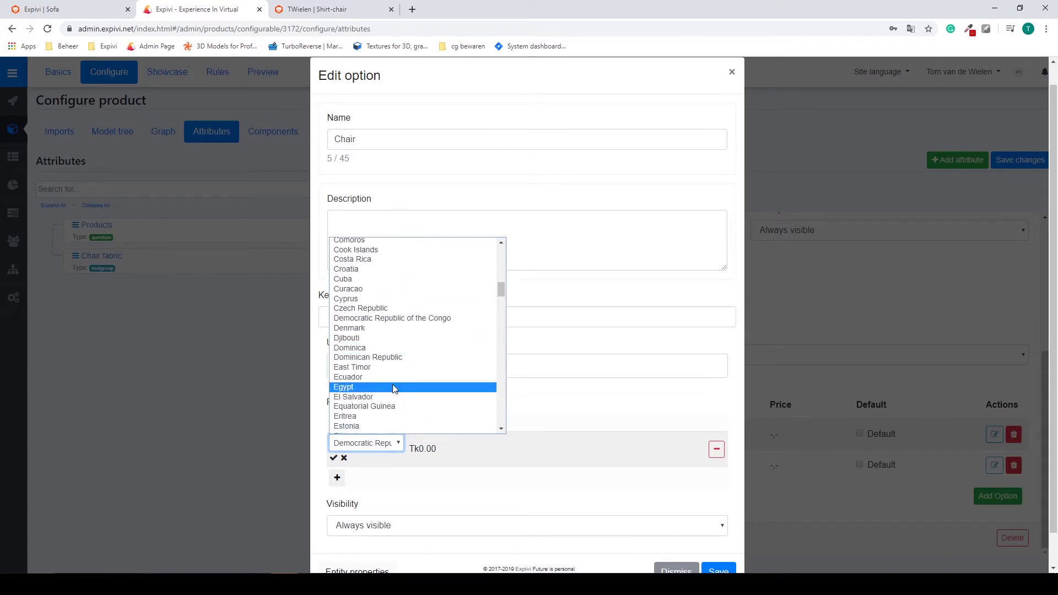
{"action": "scroll", "coordinate": [391, 386], "scroll_direction": "down", "scroll_amount": 13}
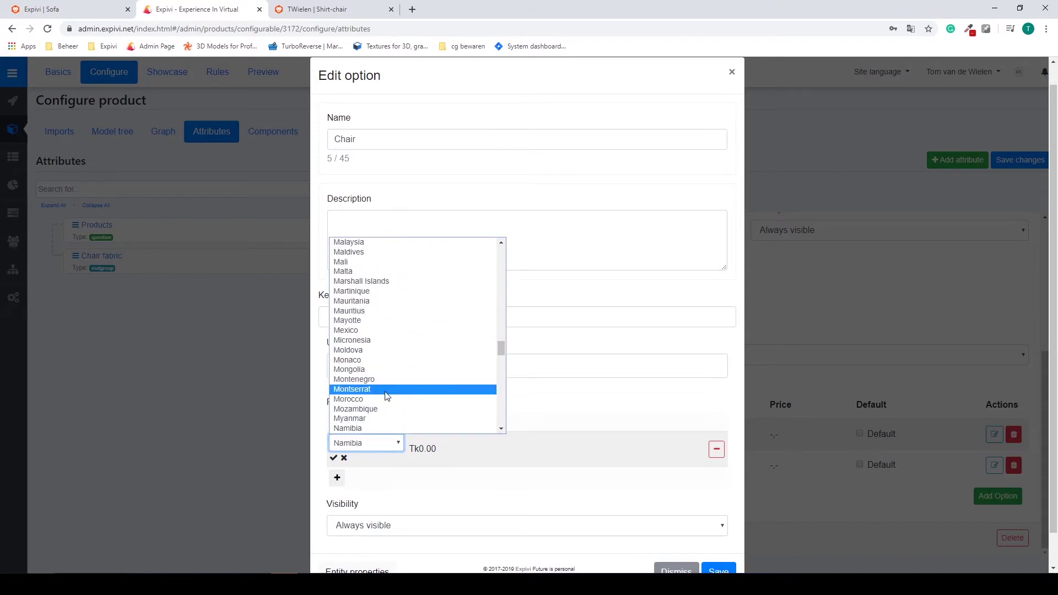
{"action": "scroll", "coordinate": [386, 395], "scroll_direction": "down", "scroll_amount": 3}
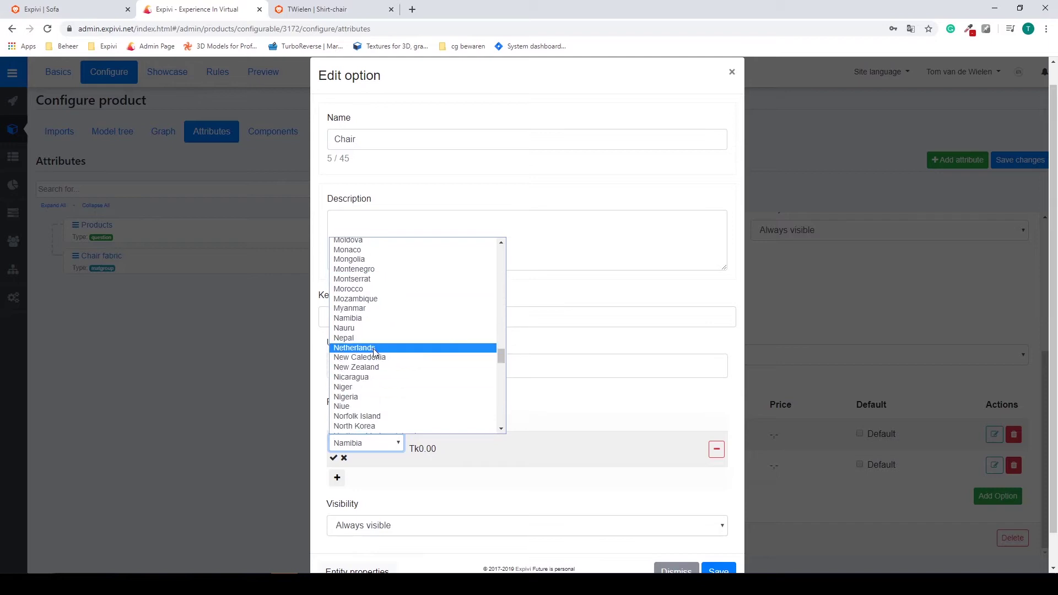
{"action": "left_click", "coordinate": [389, 348]}
{"action": "key", "text": "Return"}
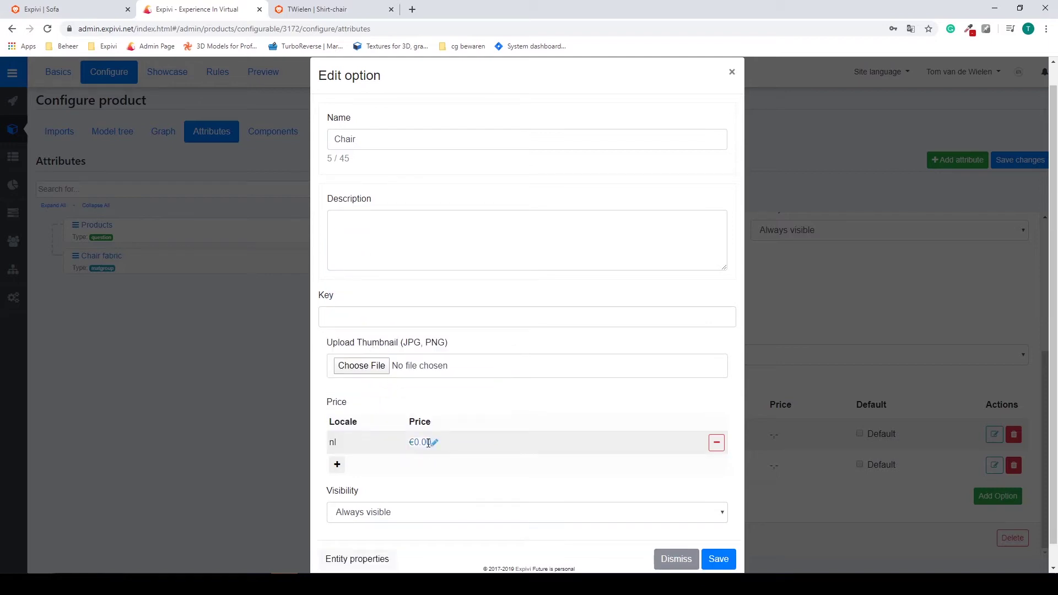
{"action": "left_click", "coordinate": [428, 442]}
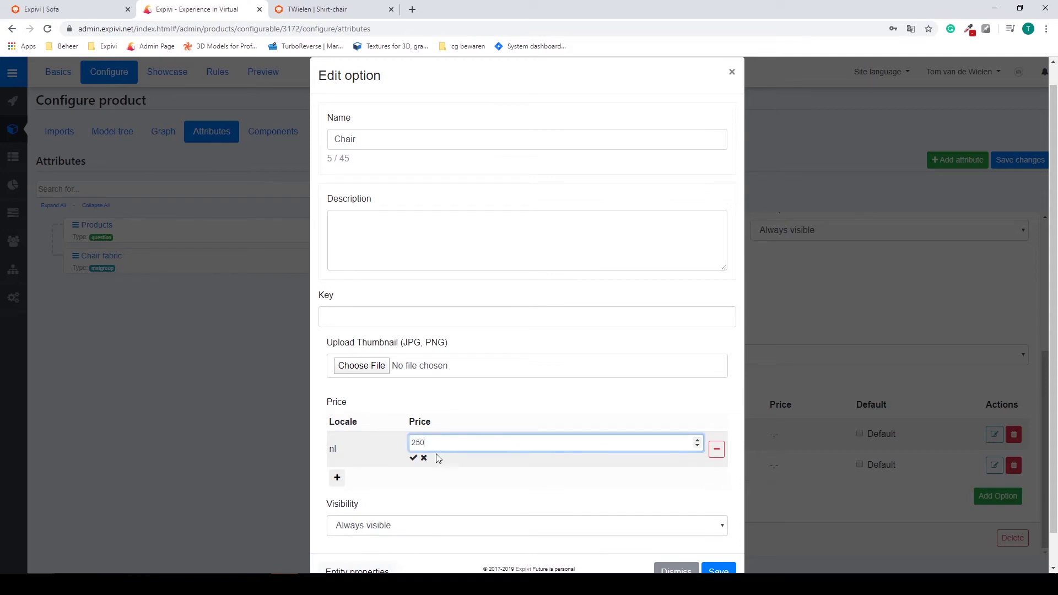
{"action": "type", "text": "250"}
{"action": "left_click", "coordinate": [414, 458]}
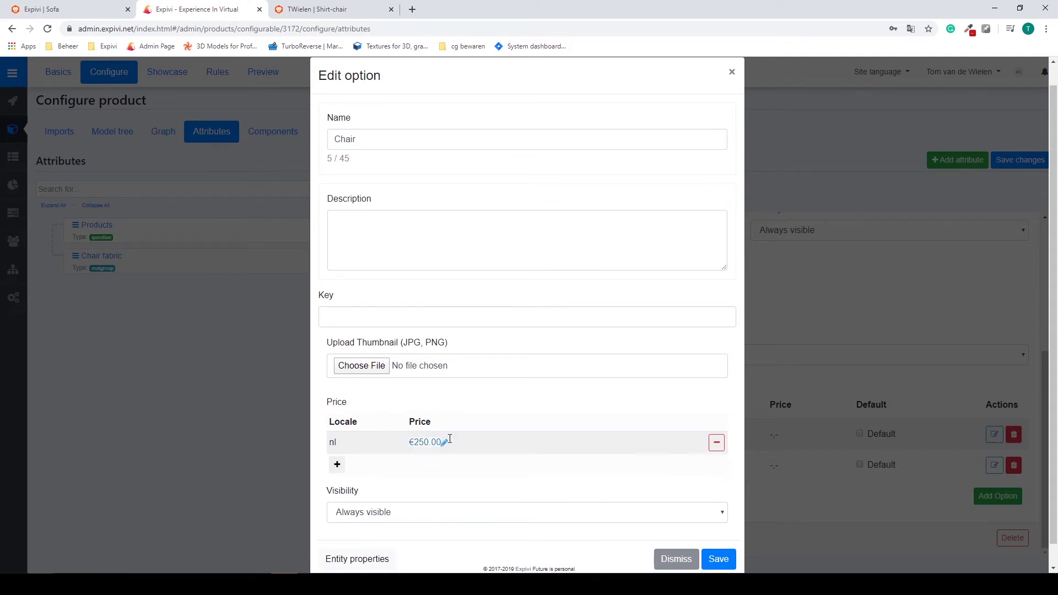
{"action": "left_click", "coordinate": [719, 559]}
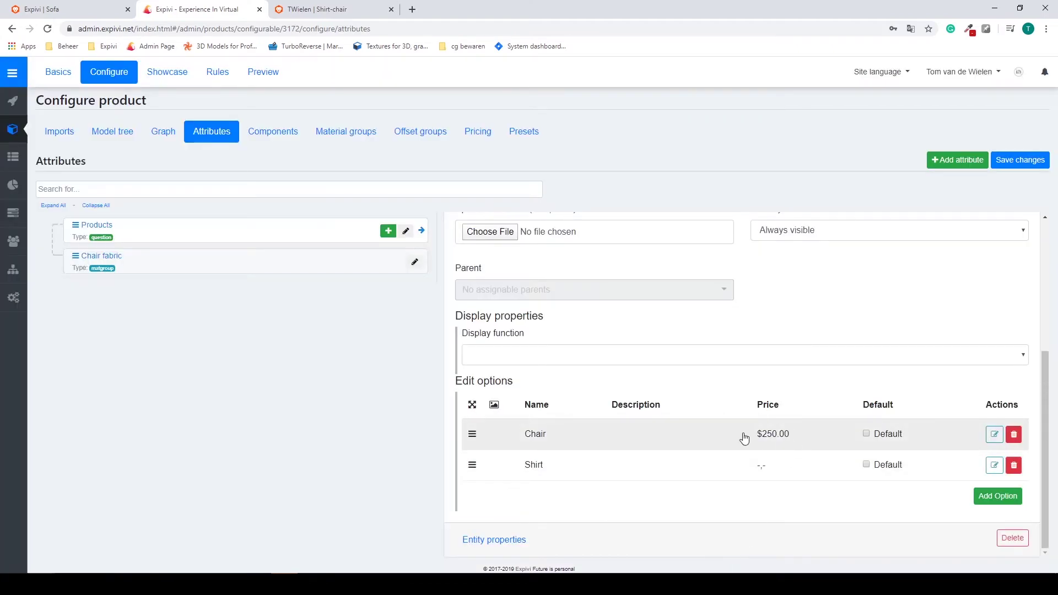
- Add a €50.00 Netherlands price to the Shirt option, save it, and save the product changes
{"action": "left_click", "coordinate": [984, 470]}
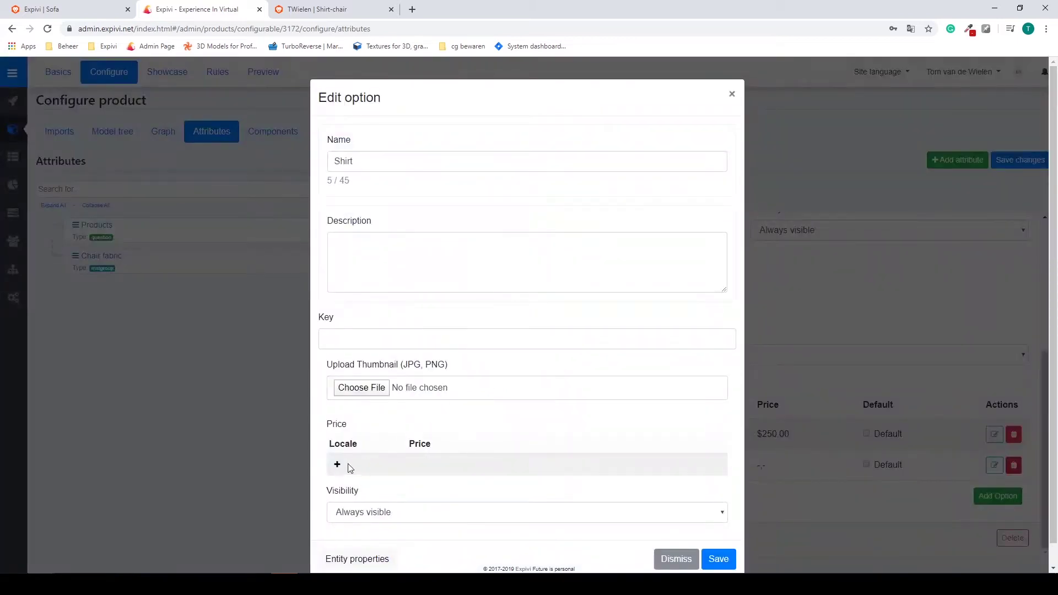
{"action": "left_click", "coordinate": [337, 465]}
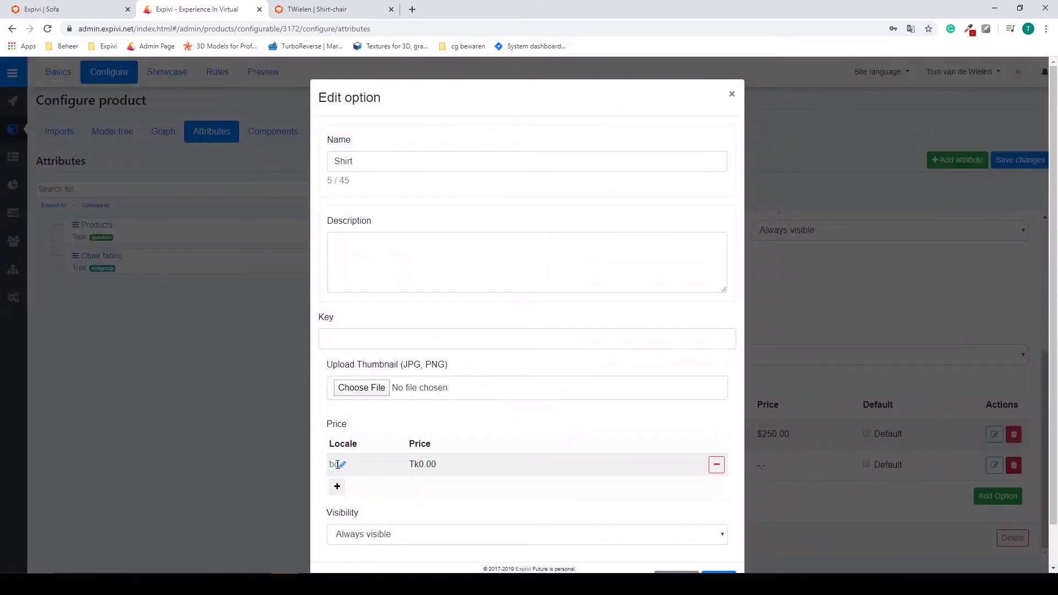
{"action": "left_click", "coordinate": [341, 464]}
{"action": "left_click", "coordinate": [350, 465]}
{"action": "key", "text": "n"}
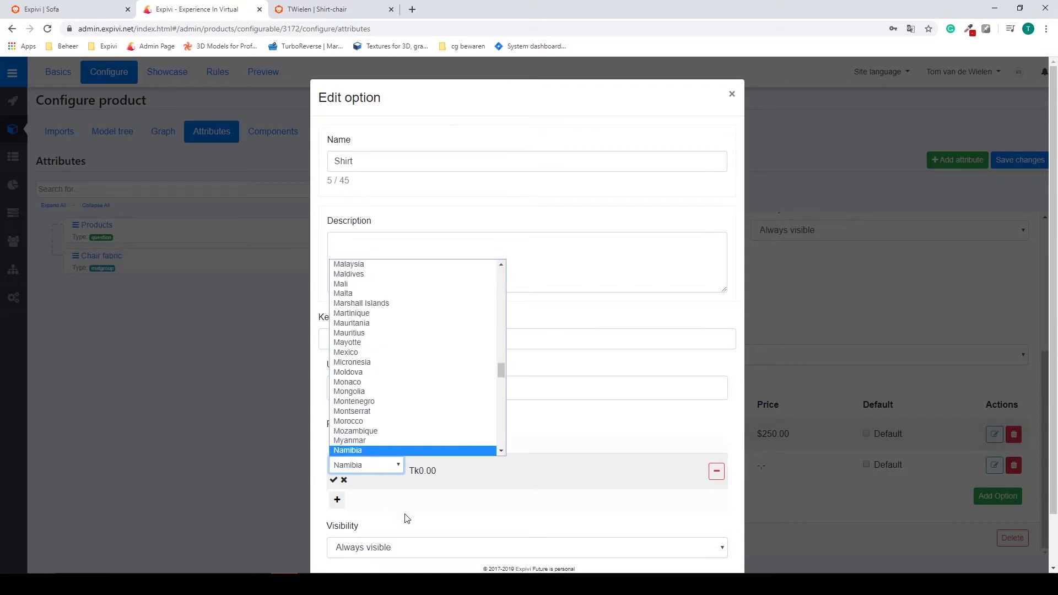
{"action": "scroll", "coordinate": [386, 419], "scroll_direction": "down", "scroll_amount": 2}
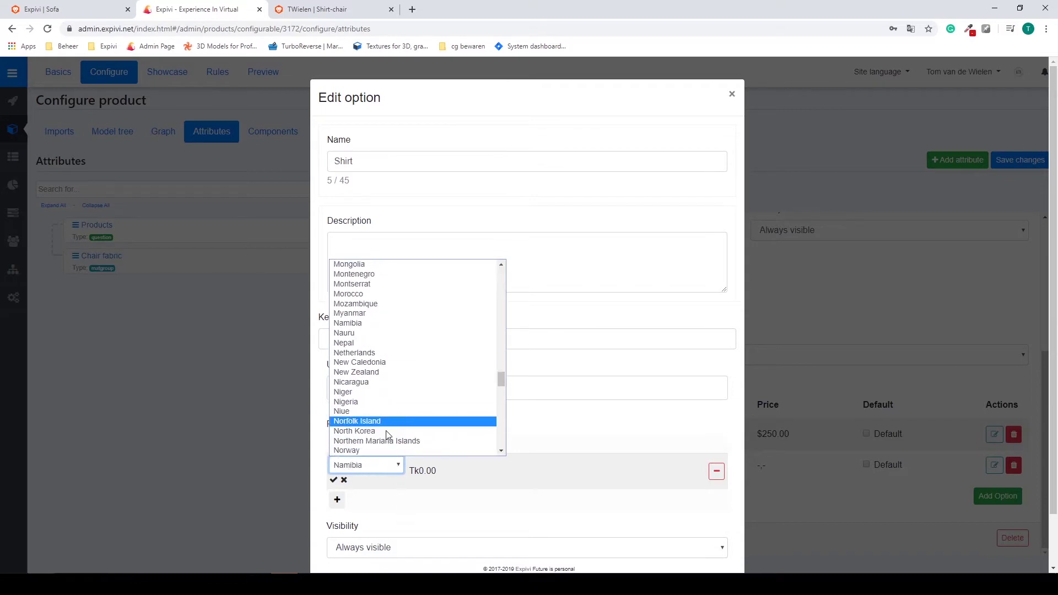
{"action": "left_click", "coordinate": [376, 351]}
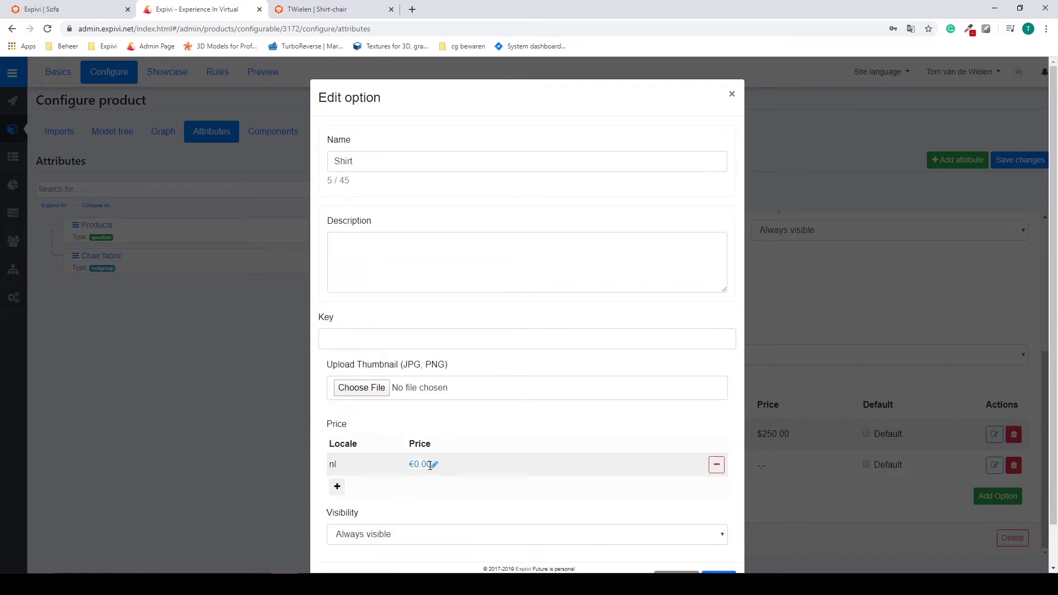
{"action": "left_click", "coordinate": [430, 466]}
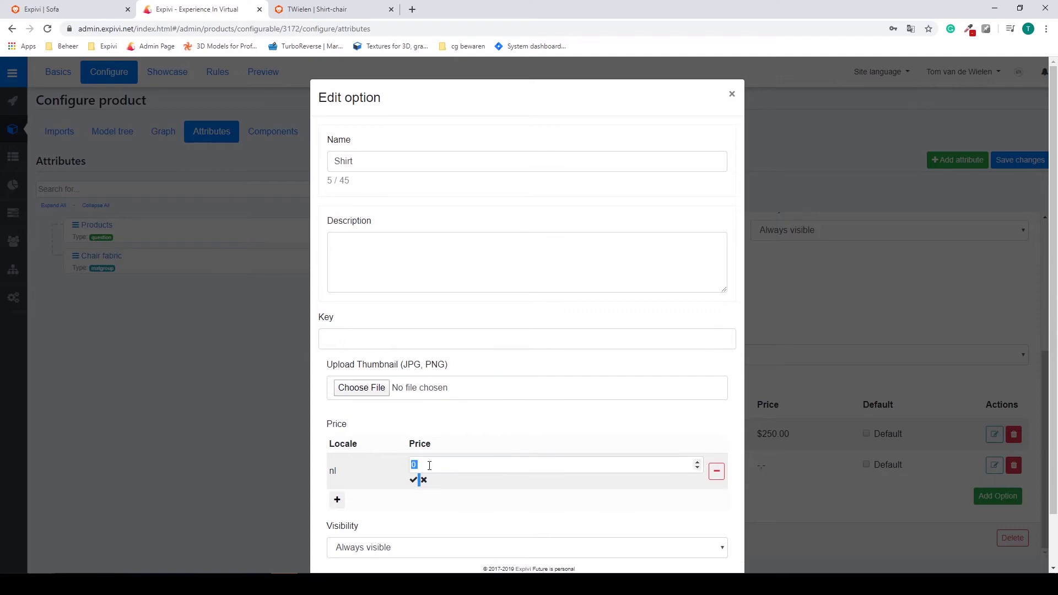
{"action": "left_click", "coordinate": [428, 463]}
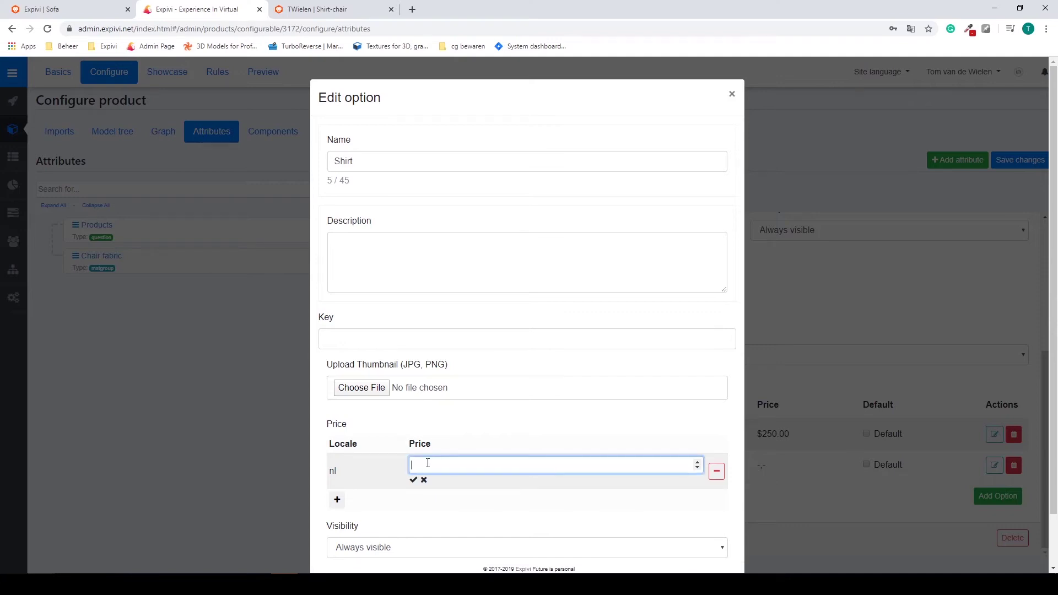
{"action": "left_click", "coordinate": [413, 480]}
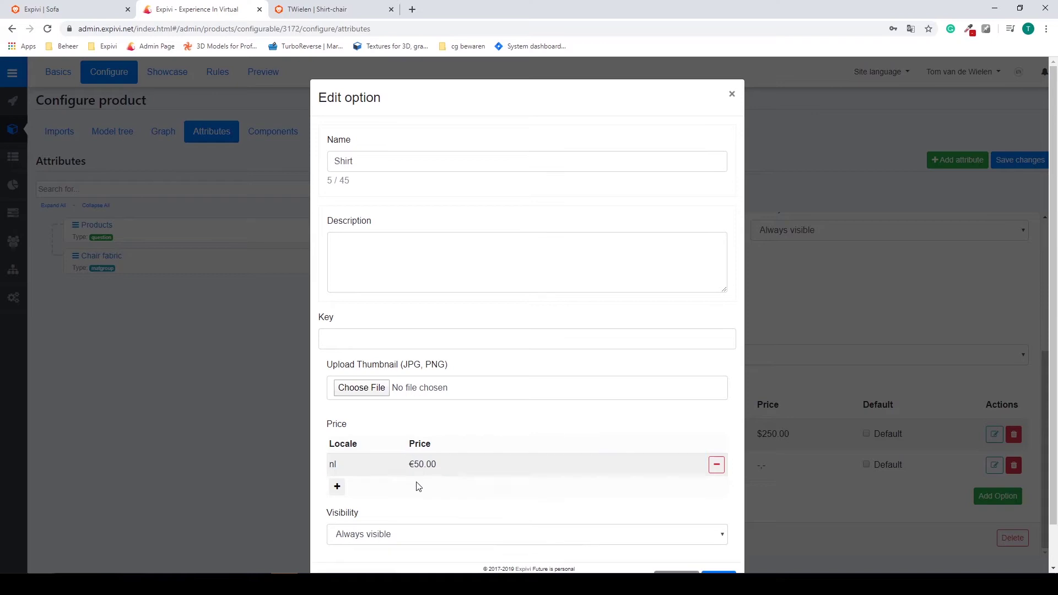
{"action": "scroll", "coordinate": [652, 491], "scroll_direction": "down", "scroll_amount": 1}
{"action": "left_click", "coordinate": [716, 534]}
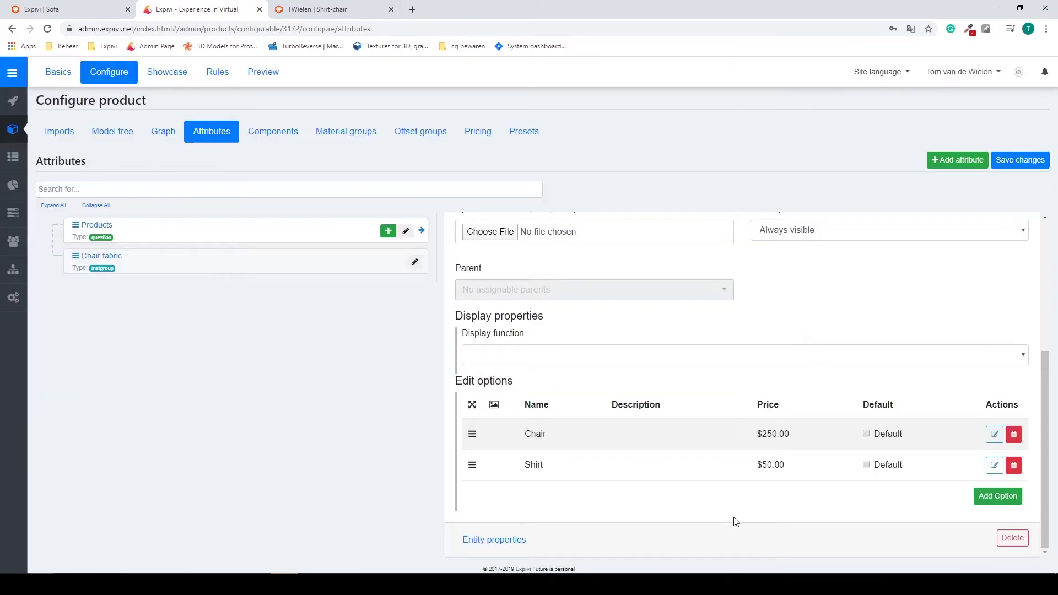
{"action": "left_click", "coordinate": [1021, 161]}
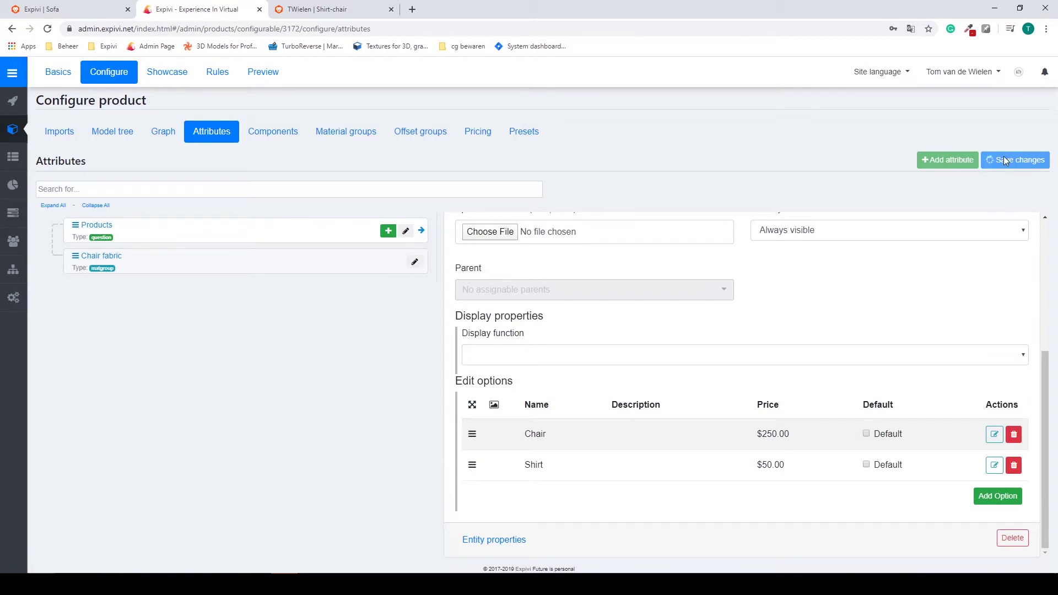
- Reload the storefront and switch Products to Shirt (€50.00), then back to Chair (€250.00)
{"action": "left_click", "coordinate": [270, 73]}
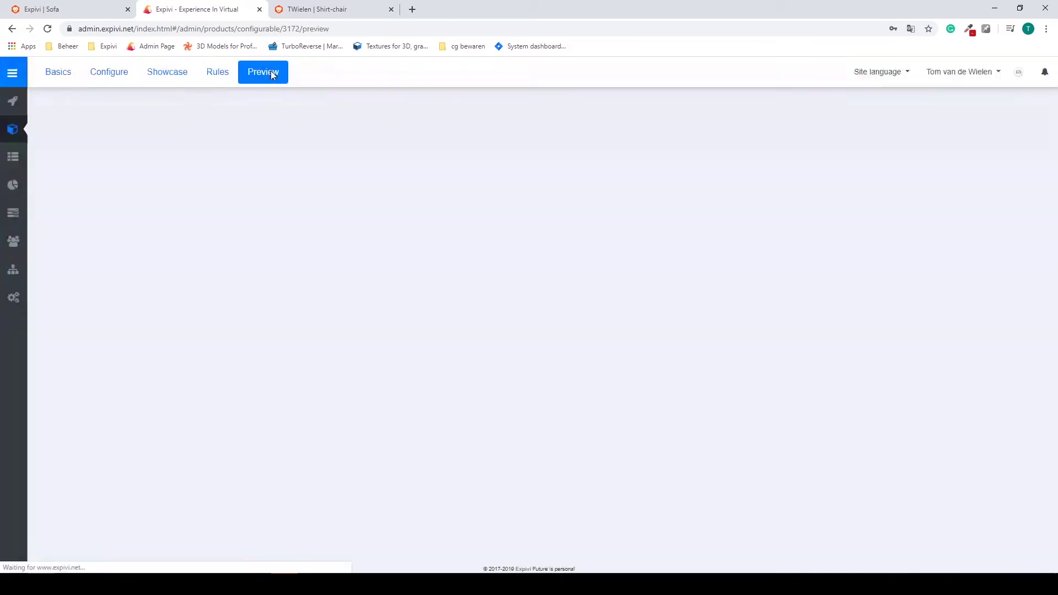
{"action": "left_click", "coordinate": [329, 10]}
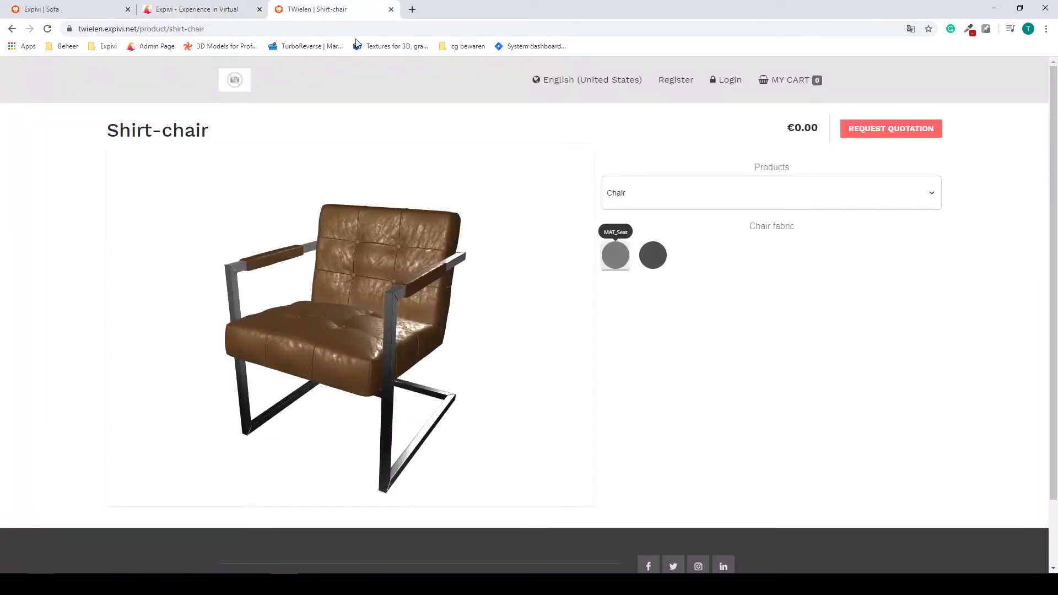
{"action": "left_click", "coordinate": [47, 29]}
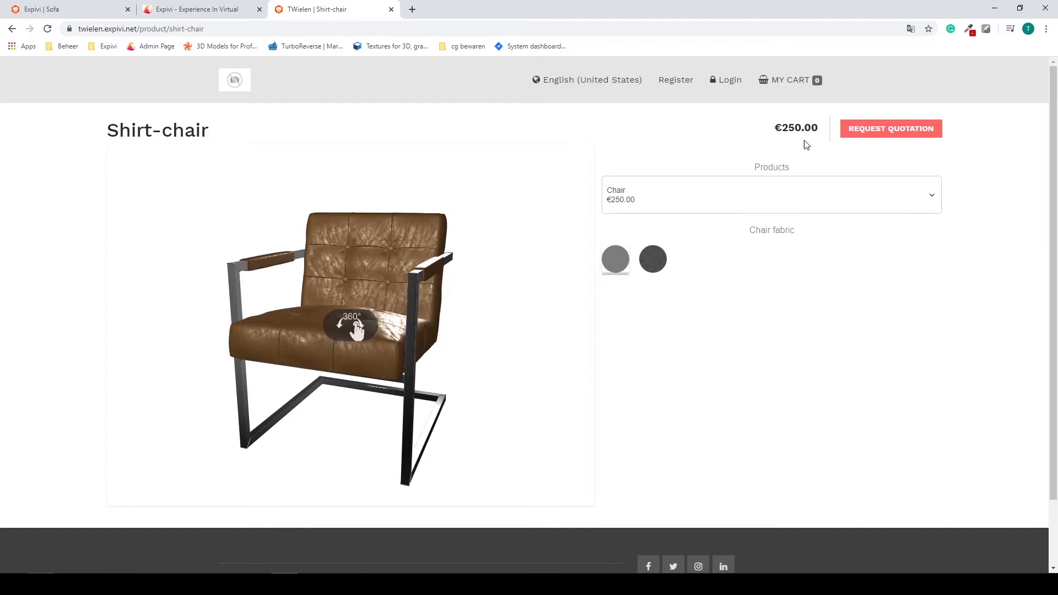
{"action": "left_click", "coordinate": [694, 201]}
{"action": "left_click", "coordinate": [638, 272]}
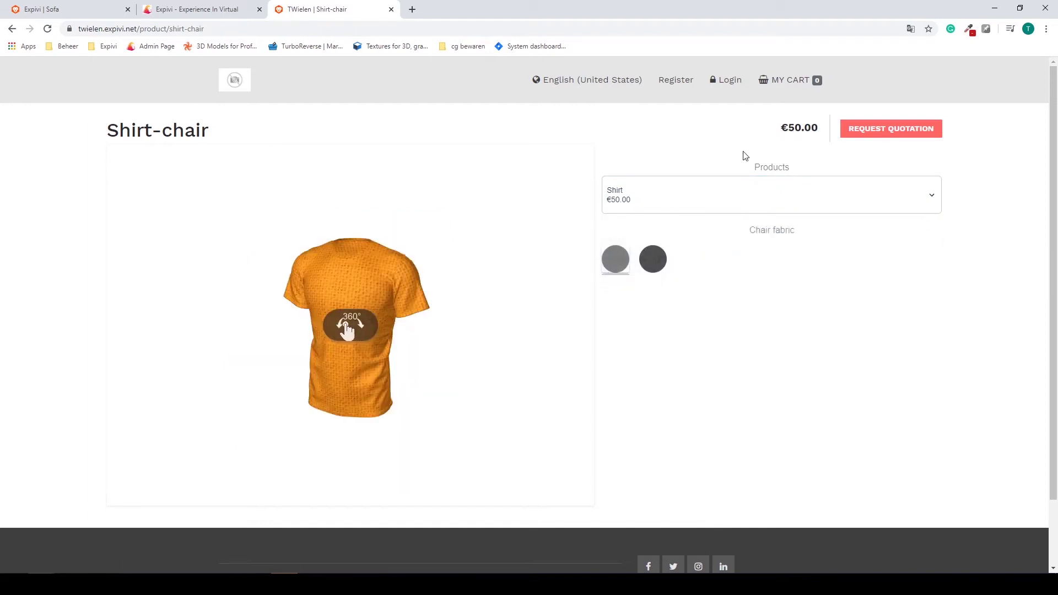
{"action": "left_click", "coordinate": [627, 202]}
{"action": "left_click", "coordinate": [655, 236]}
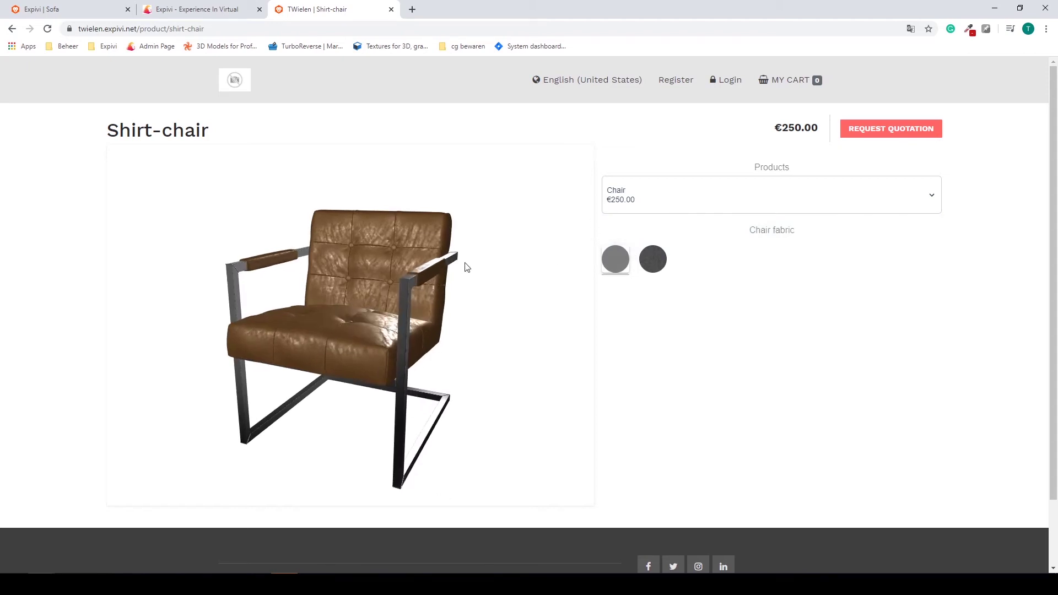
- Toggle the chair seat twice between the dark Fabric swatch and the leather material
{"action": "left_click", "coordinate": [657, 265]}
{"action": "left_click", "coordinate": [617, 260]}
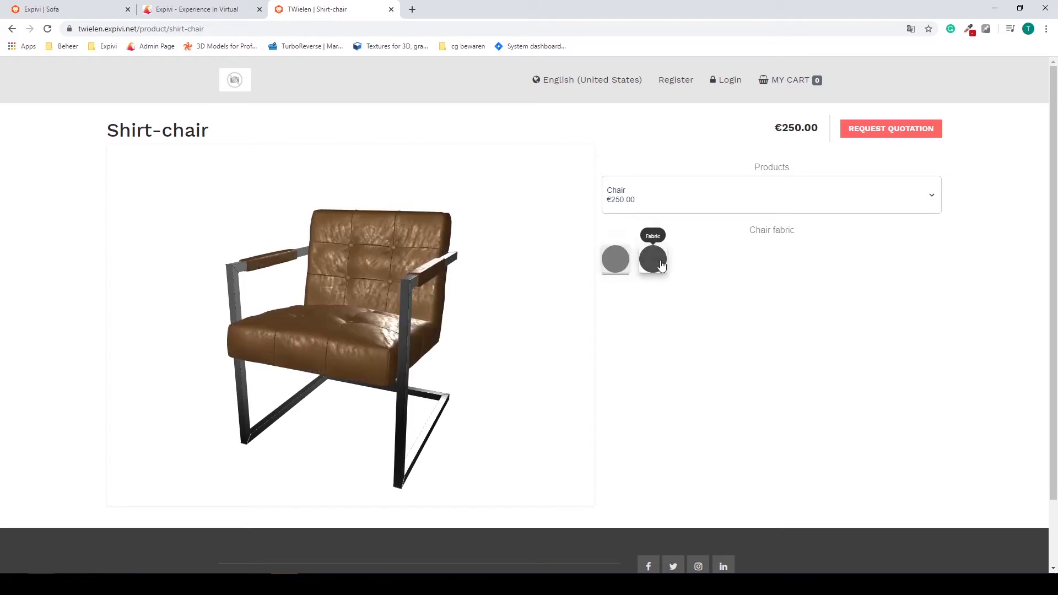
{"action": "left_click", "coordinate": [659, 264]}
{"action": "left_click", "coordinate": [616, 259]}
- Back in the admin, open the chair material group's materials list showing MAT_Seat and Fabric
{"action": "left_click", "coordinate": [221, 12]}
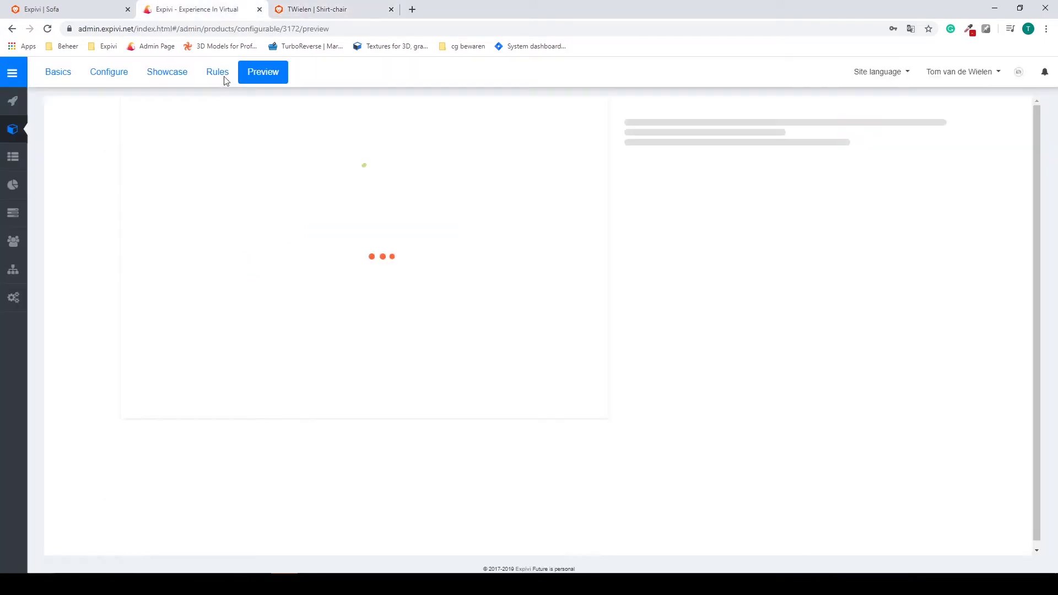
{"action": "left_click", "coordinate": [106, 73]}
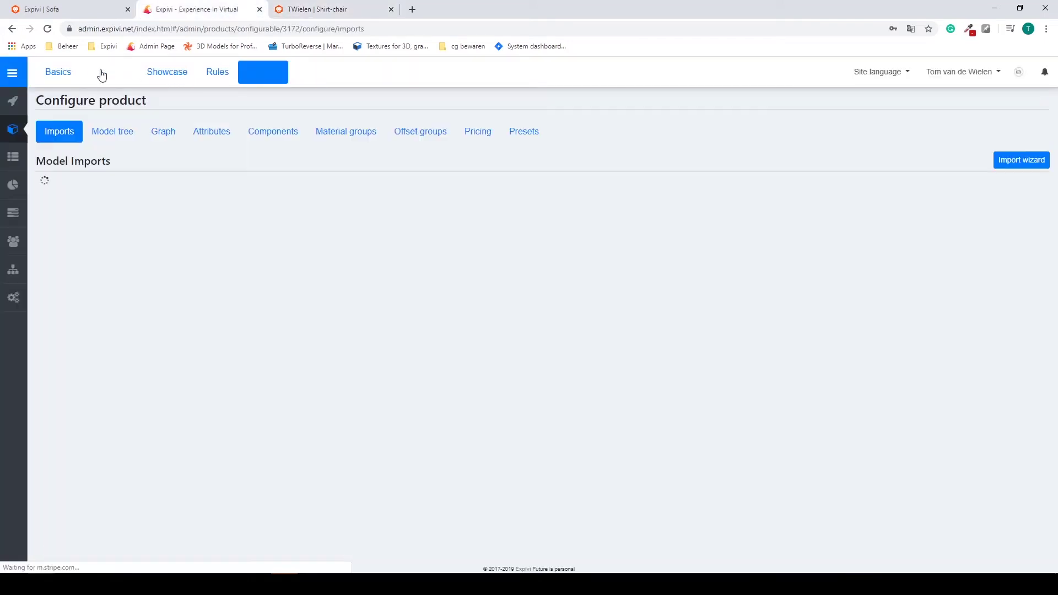
{"action": "left_click", "coordinate": [339, 141]}
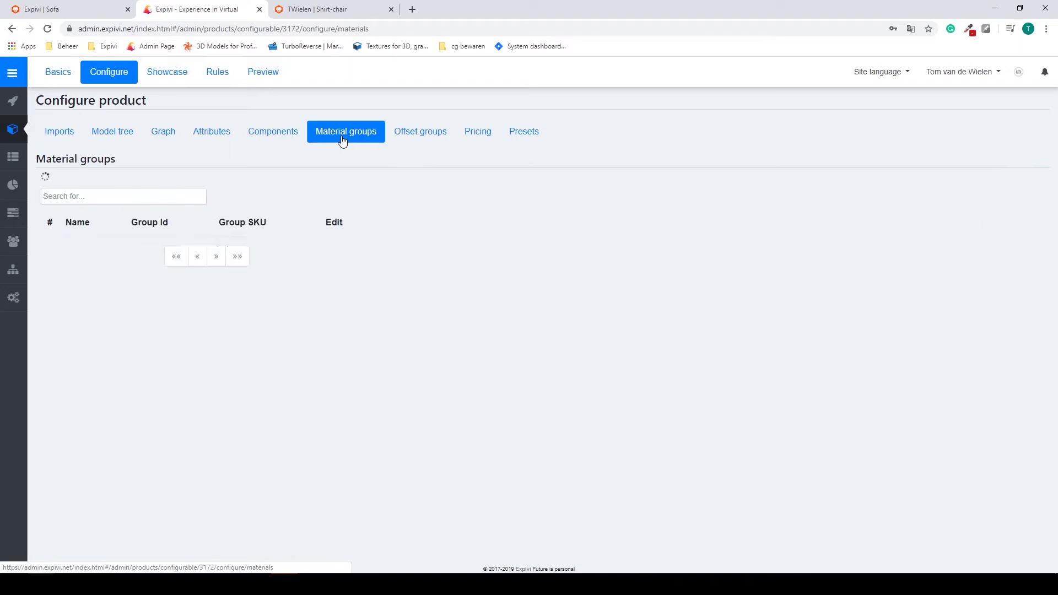
{"action": "left_click", "coordinate": [990, 237]}
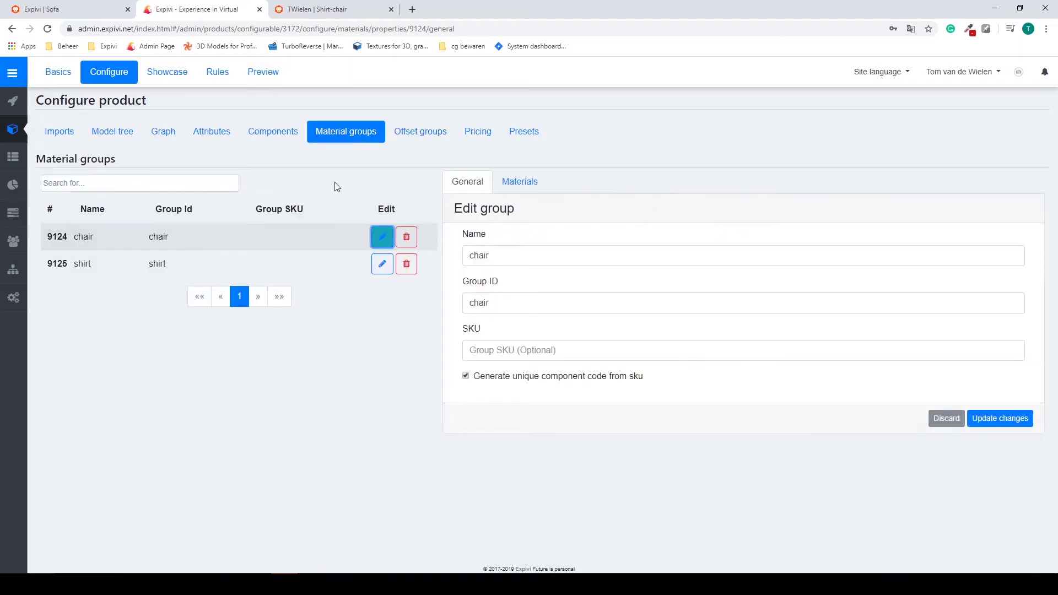
{"action": "left_click", "coordinate": [518, 184]}
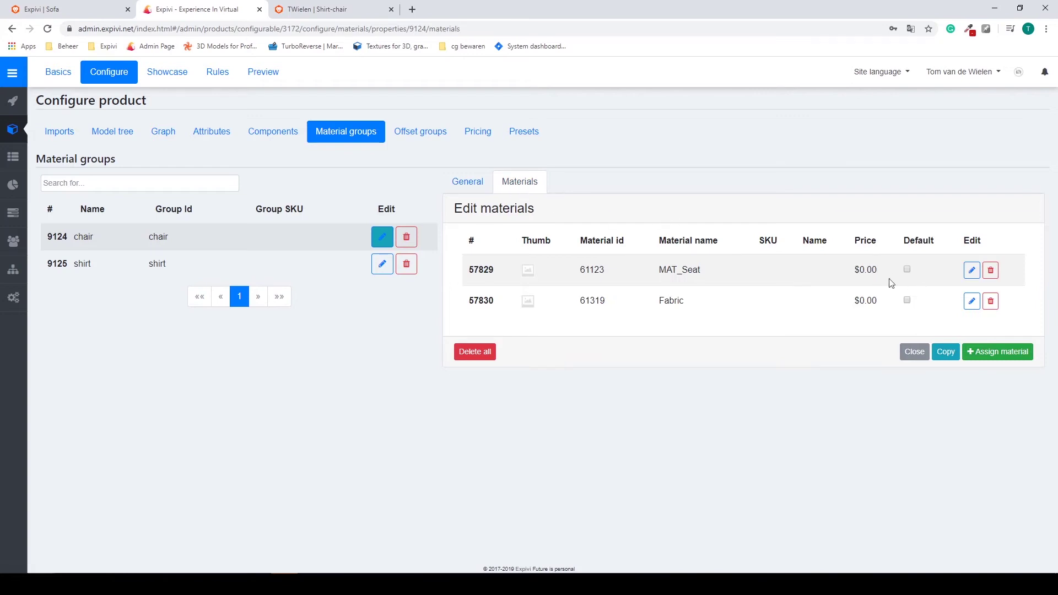
- Give the MAT_Seat material a €25.00 price for the Netherlands locale
{"action": "left_click", "coordinate": [971, 272]}
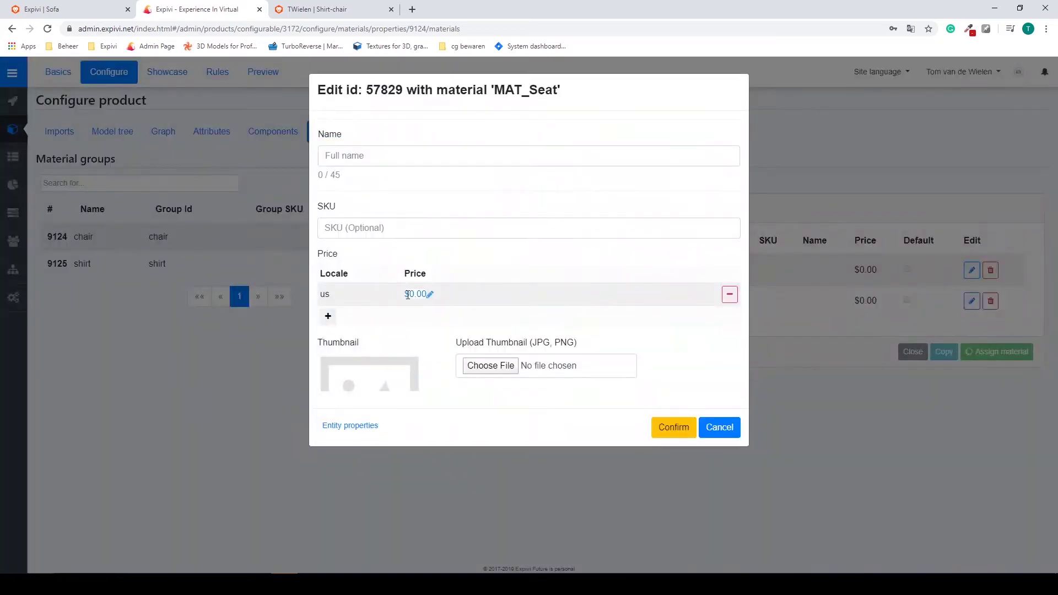
{"action": "left_click", "coordinate": [336, 295]}
{"action": "left_click", "coordinate": [368, 298]}
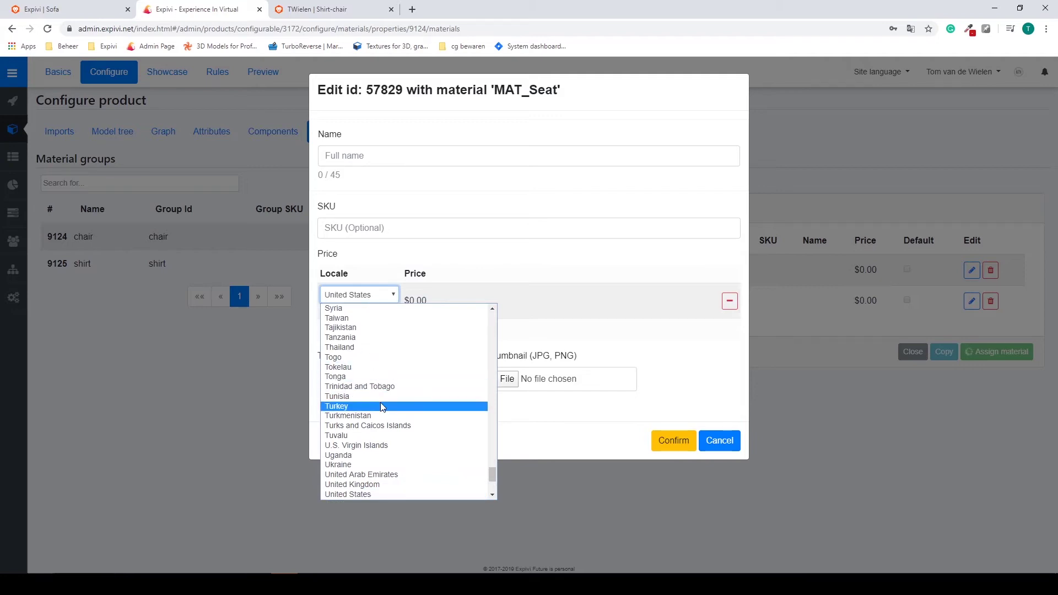
{"action": "key", "text": "n"}
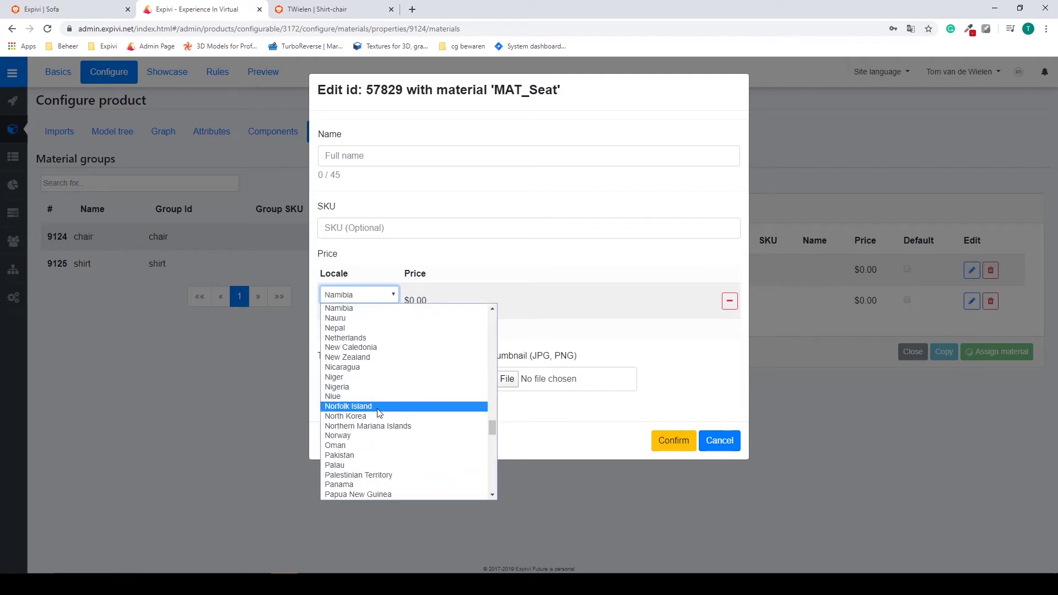
{"action": "left_click", "coordinate": [365, 339]}
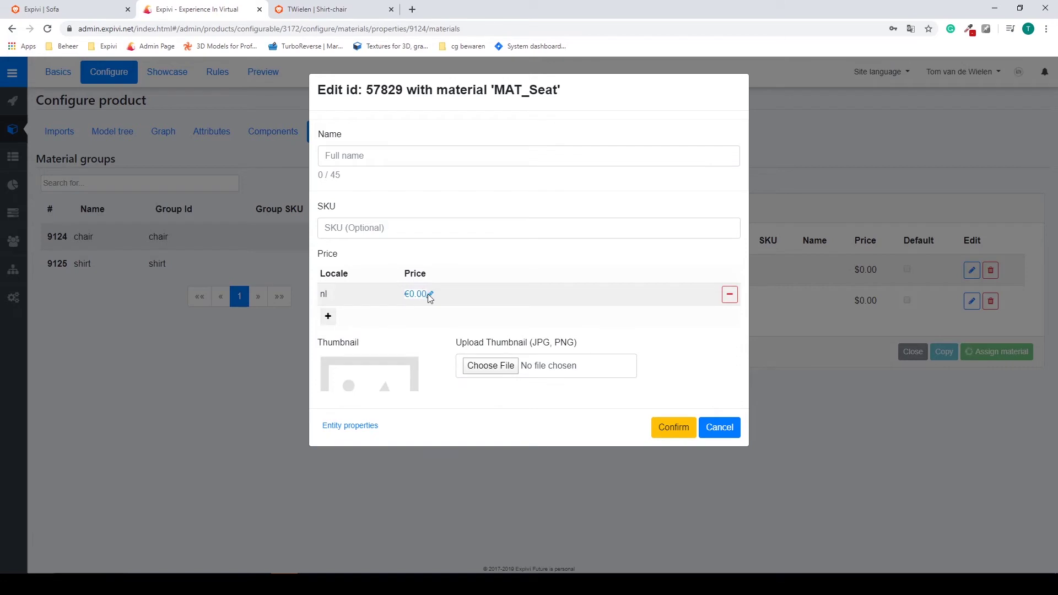
{"action": "left_click", "coordinate": [430, 297]}
{"action": "left_click", "coordinate": [427, 295]}
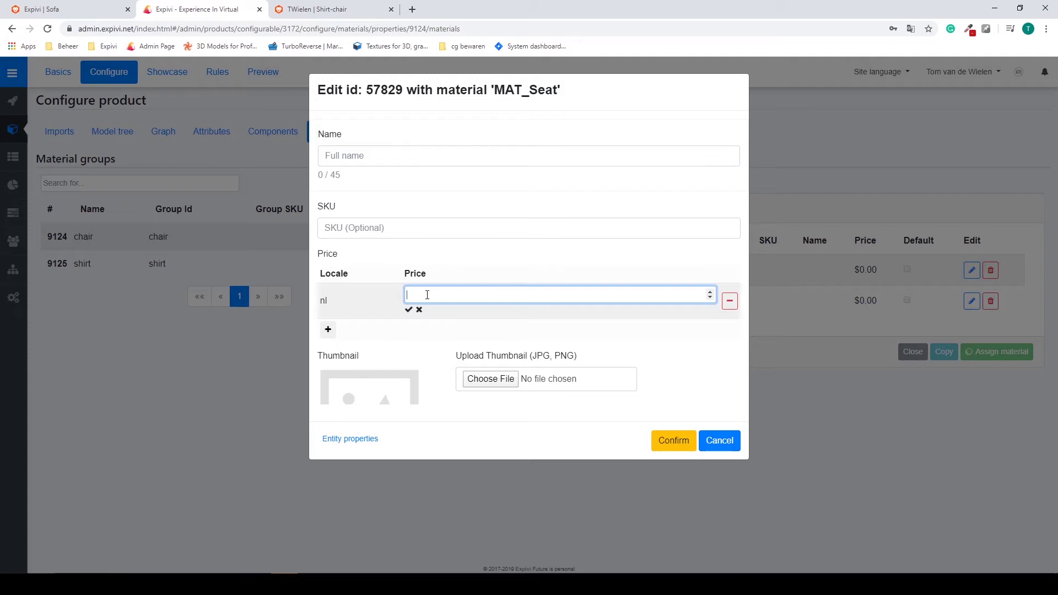
{"action": "left_click", "coordinate": [408, 310]}
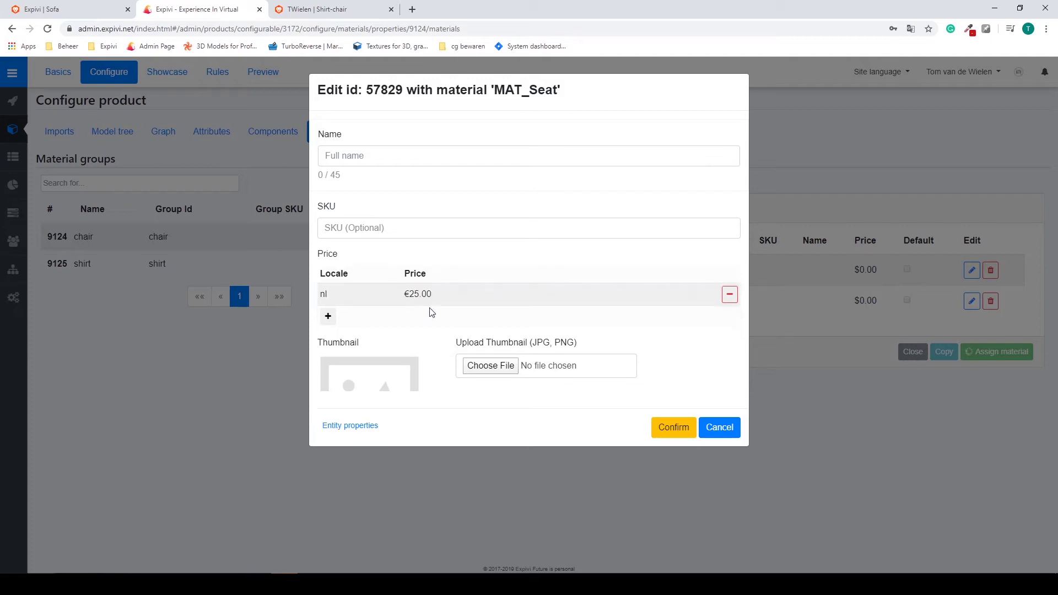
{"action": "left_click", "coordinate": [669, 429]}
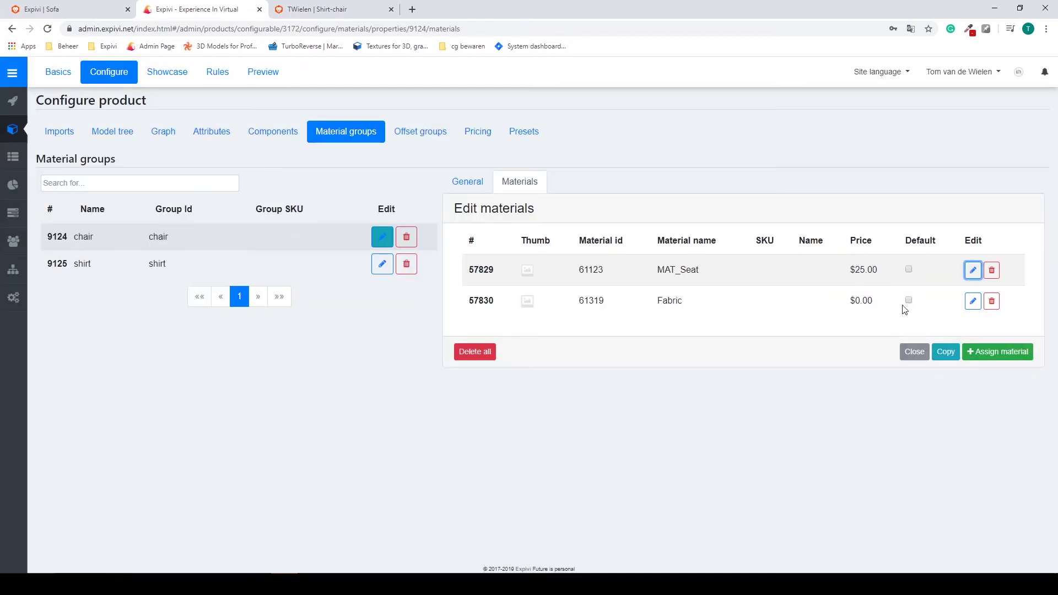
- Give the Fabric material a -5.00 price for the Netherlands locale and apply it
{"action": "left_click", "coordinate": [968, 301]}
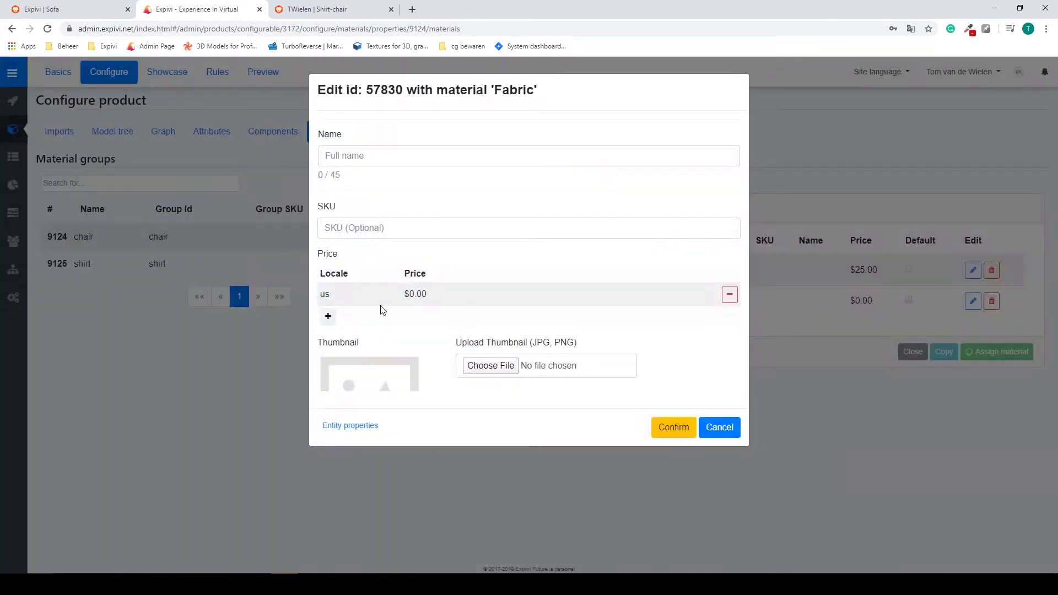
{"action": "left_click", "coordinate": [328, 295]}
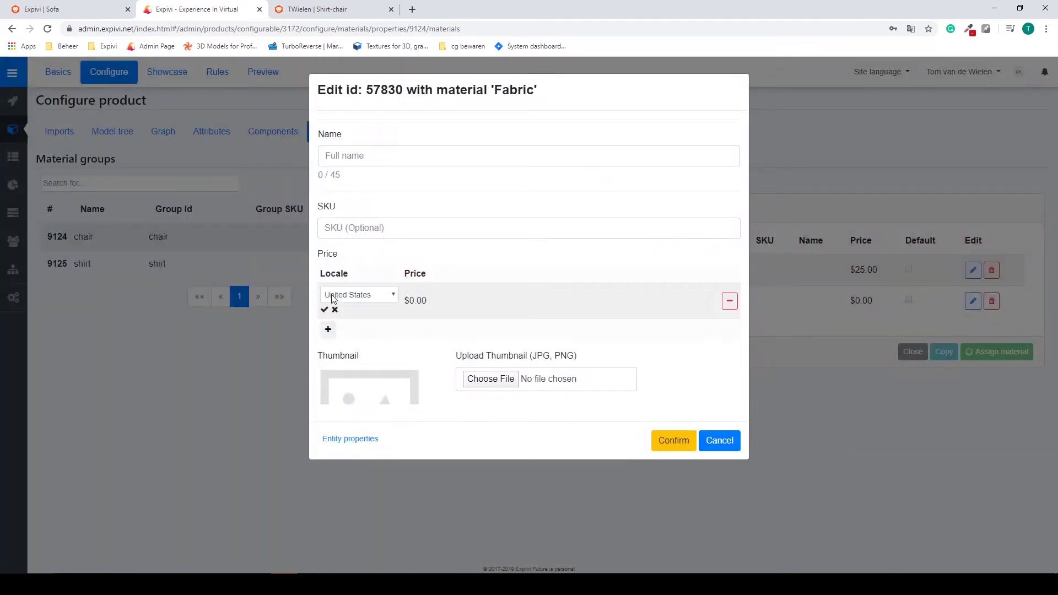
{"action": "left_click", "coordinate": [362, 296]}
{"action": "key", "text": "n"}
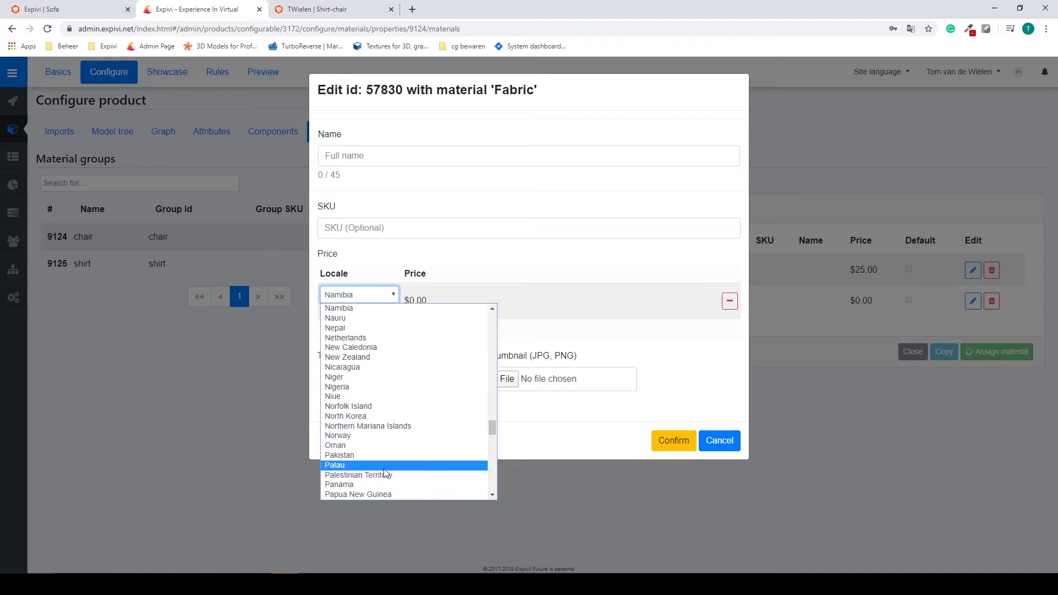
{"action": "scroll", "coordinate": [379, 474], "scroll_direction": "down", "scroll_amount": 1}
{"action": "scroll", "coordinate": [380, 478], "scroll_direction": "down", "scroll_amount": 1}
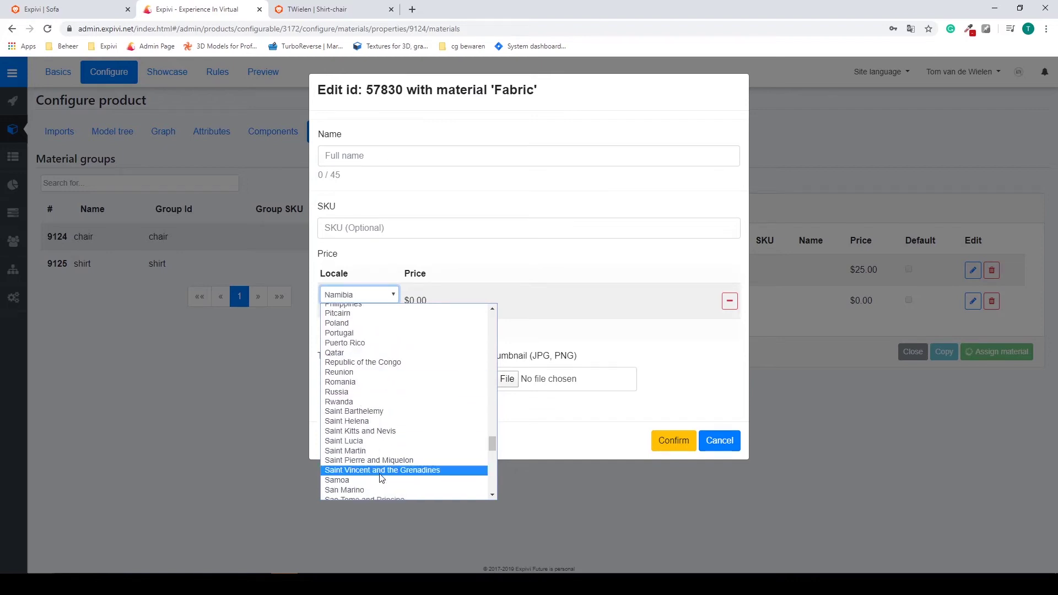
{"action": "scroll", "coordinate": [379, 475], "scroll_direction": "up", "scroll_amount": 3}
{"action": "left_click", "coordinate": [385, 337]}
{"action": "key", "text": "Return"}
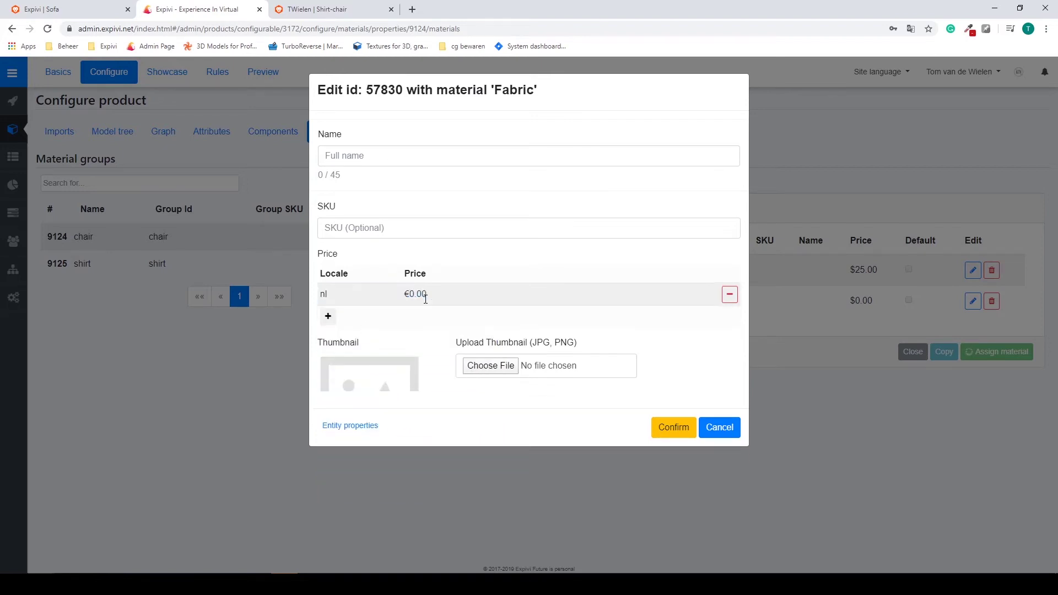
{"action": "left_click", "coordinate": [429, 295]}
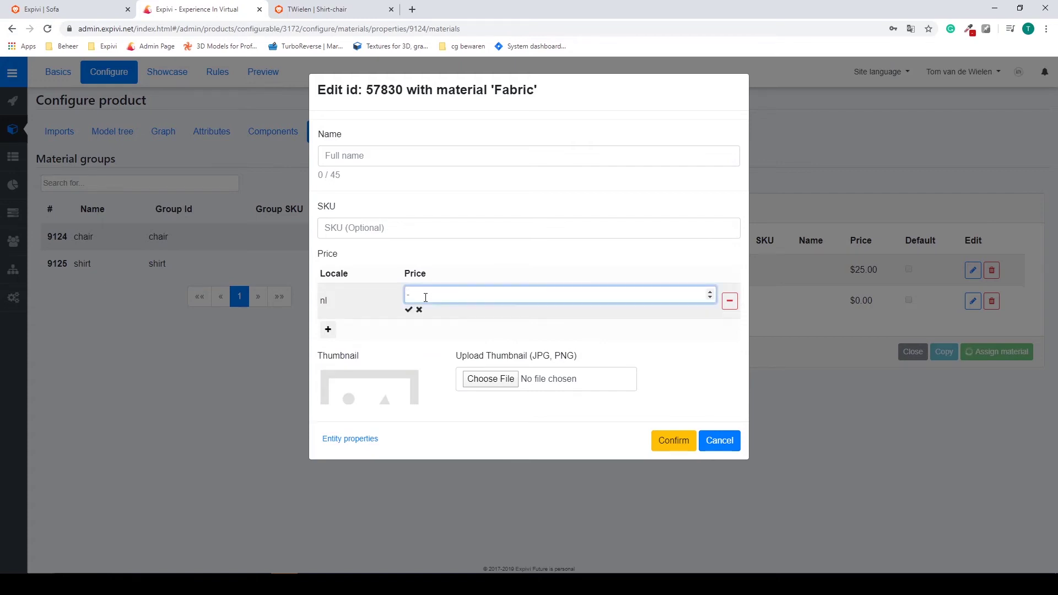
{"action": "left_click", "coordinate": [409, 310]}
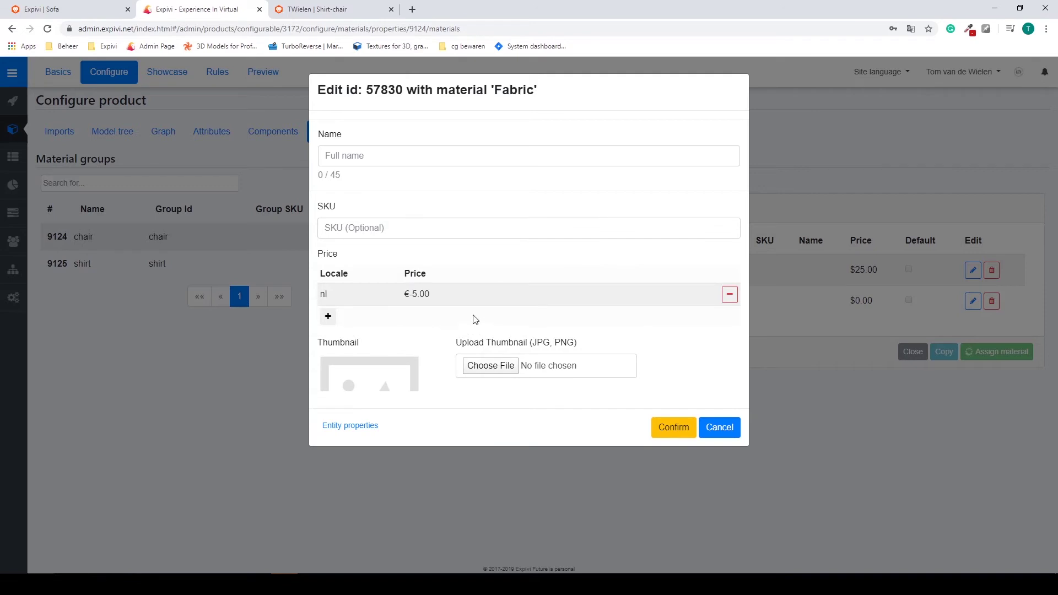
{"action": "left_click", "coordinate": [674, 433]}
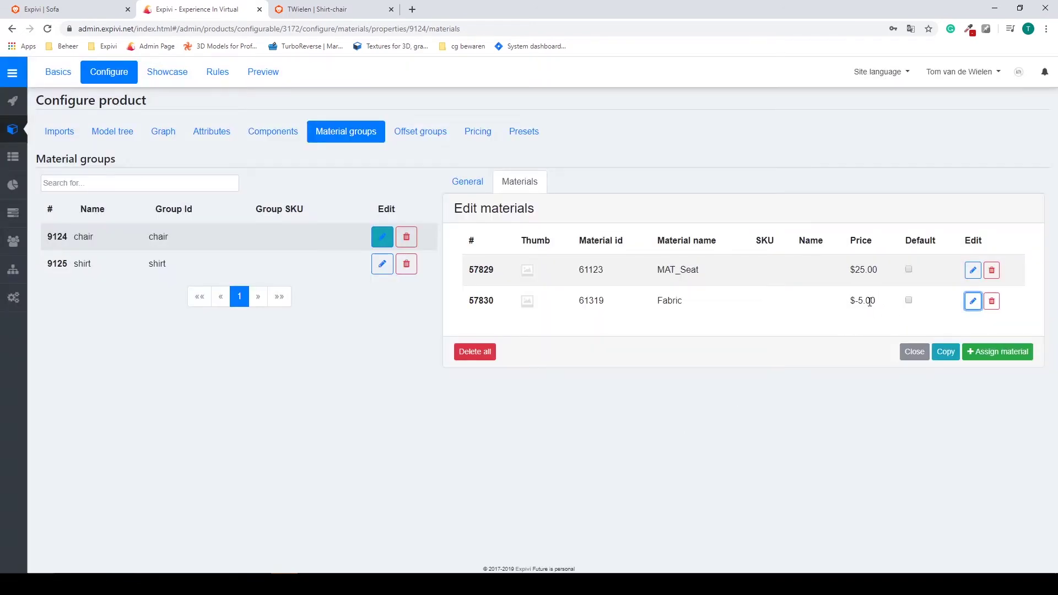
{"action": "left_click", "coordinate": [324, 11]}
- Reload the storefront and try the dark fabric on the Chair, then on the Shirt
{"action": "left_click", "coordinate": [47, 29]}
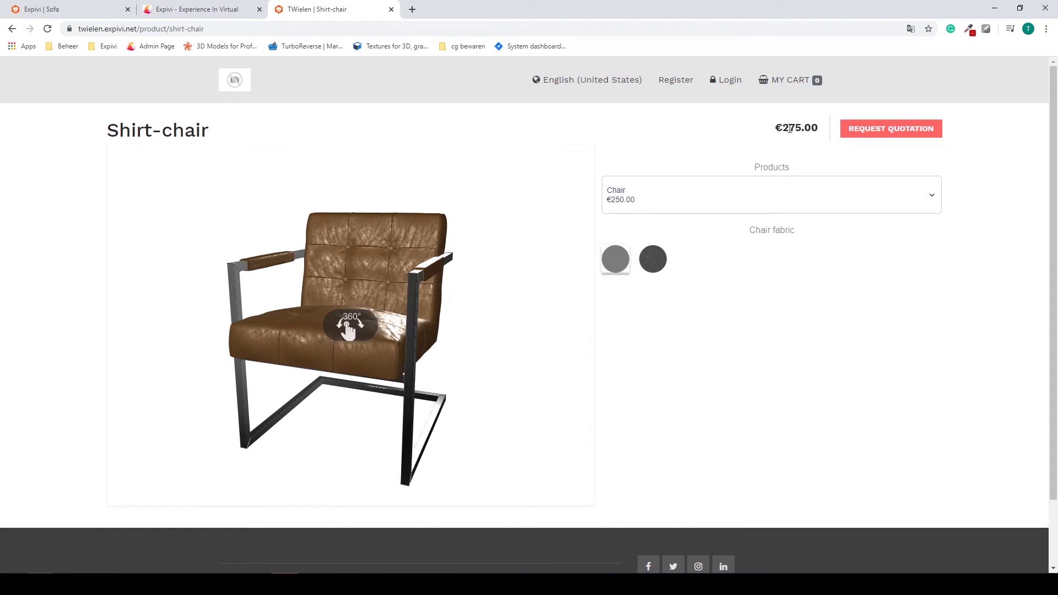
{"action": "left_click", "coordinate": [653, 258]}
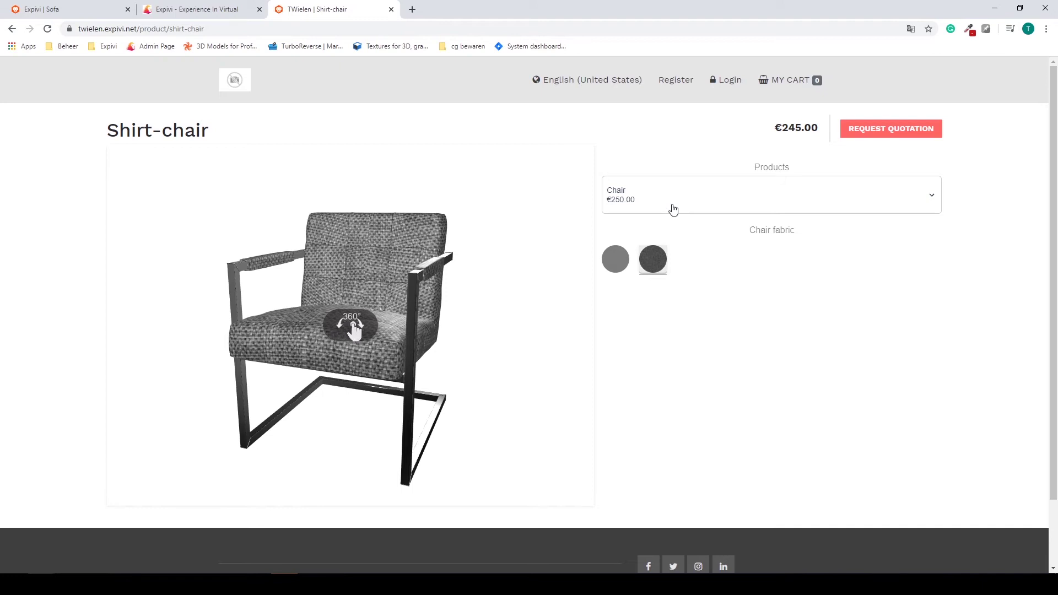
{"action": "left_click", "coordinate": [645, 201]}
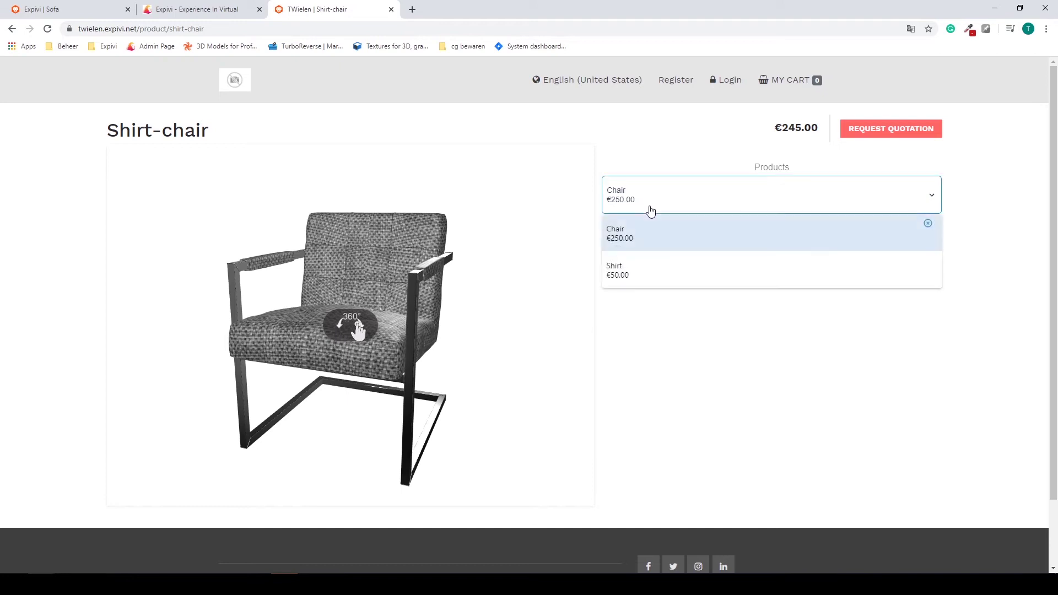
{"action": "left_click", "coordinate": [647, 271]}
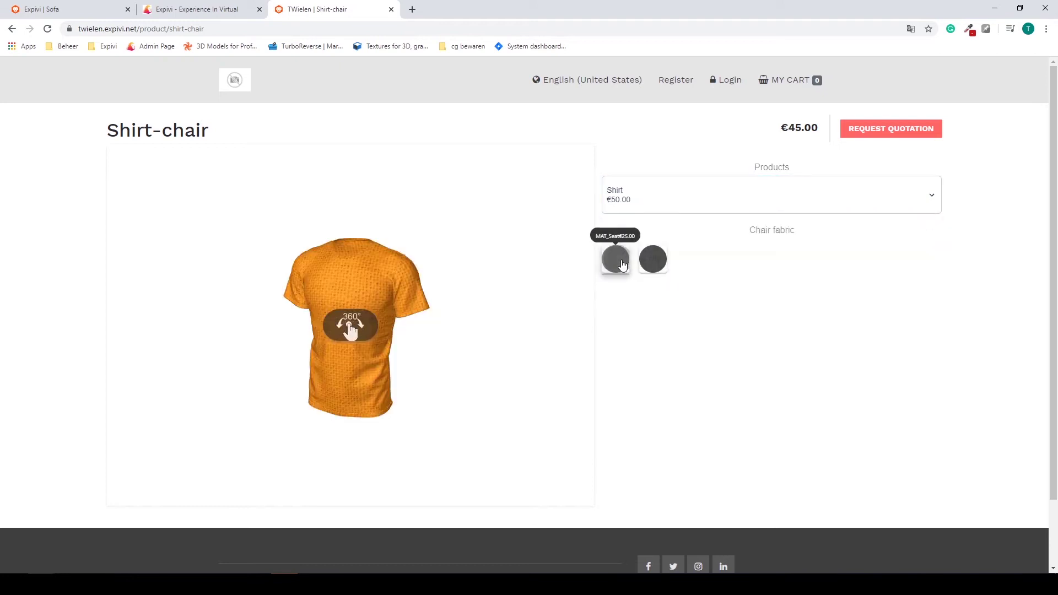
{"action": "left_click", "coordinate": [657, 264]}
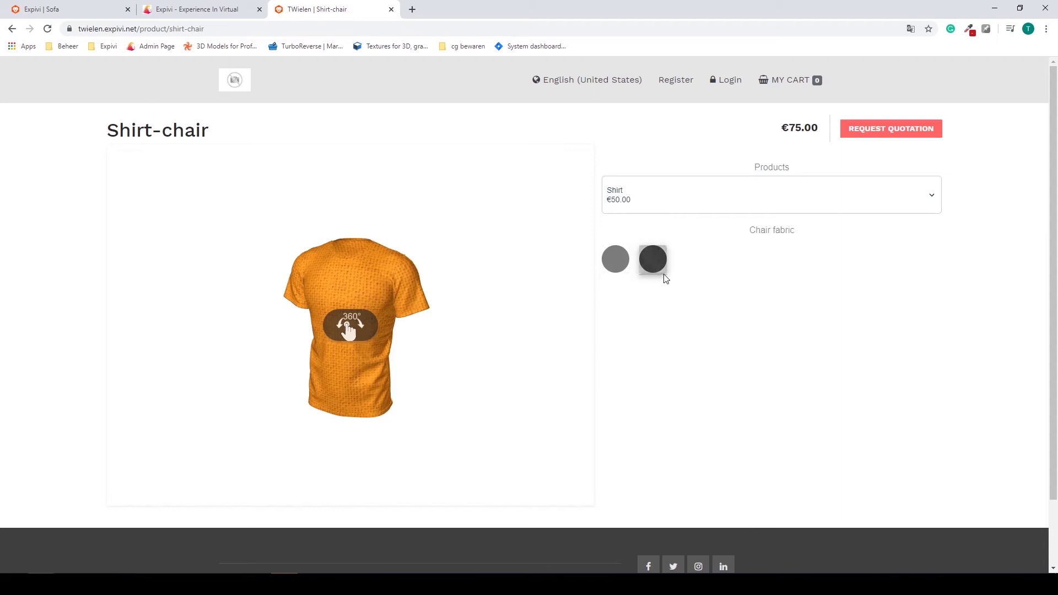
{"action": "left_click", "coordinate": [615, 258]}
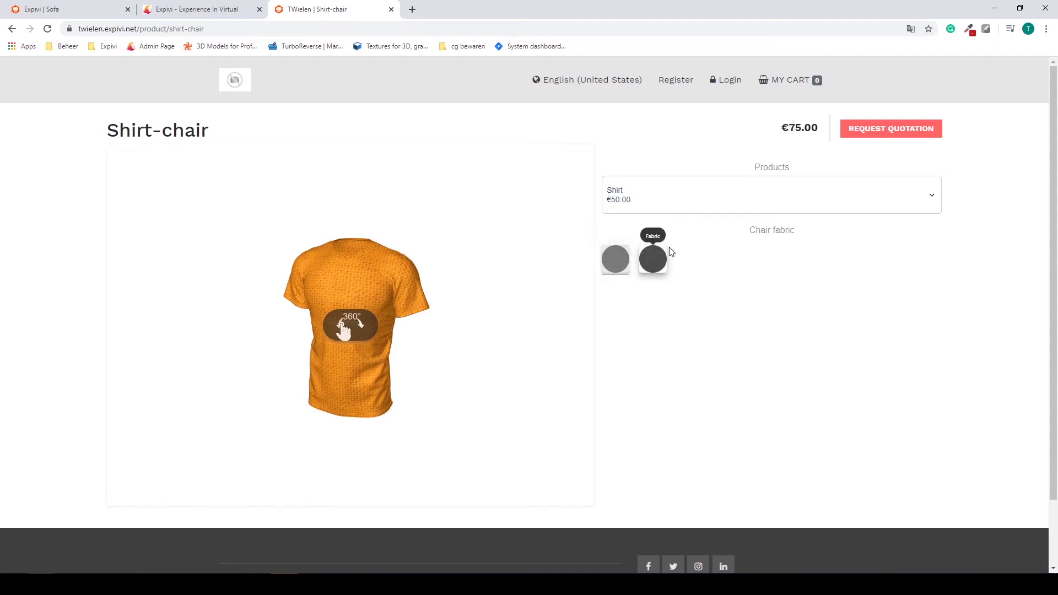
- Switch Products back to Chair and then to Shirt again
{"action": "left_click", "coordinate": [686, 205]}
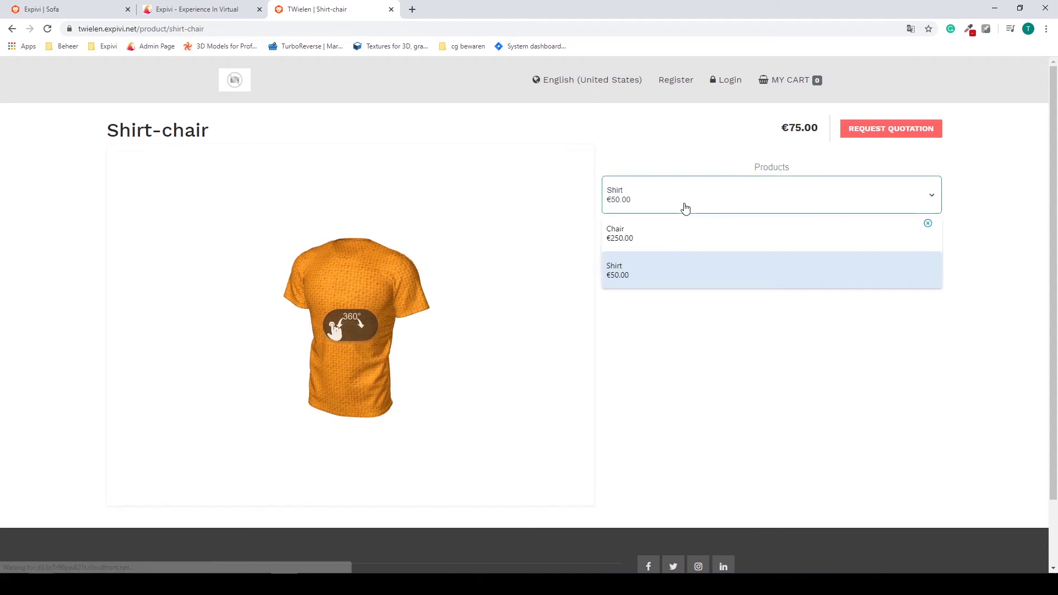
{"action": "left_click", "coordinate": [658, 239]}
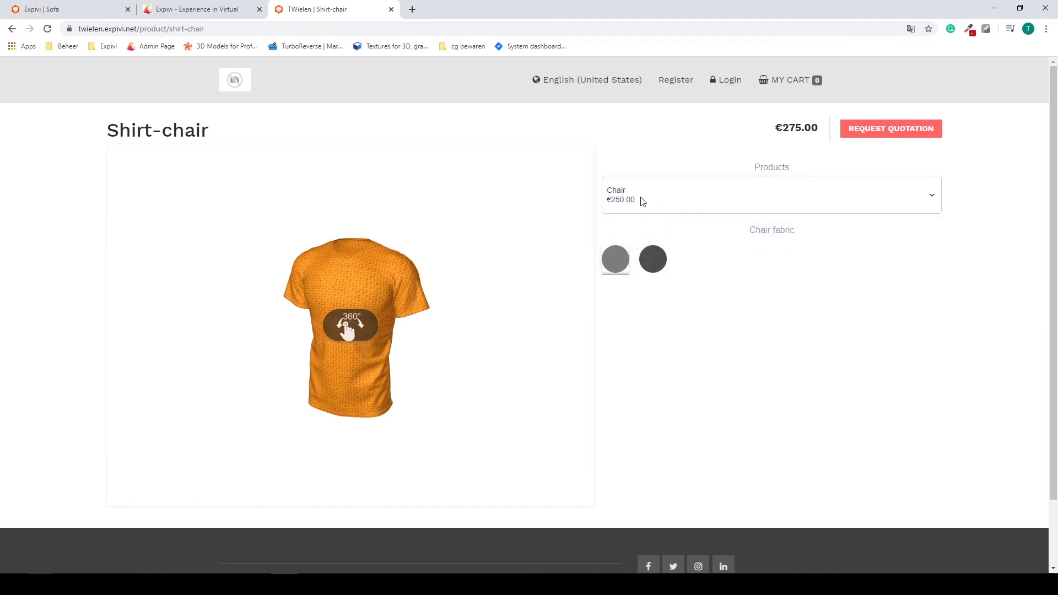
{"action": "left_click", "coordinate": [671, 210]}
{"action": "left_click", "coordinate": [666, 272]}
- Go to the product's Rules tab, begin a new rule, then cancel it
{"action": "left_click", "coordinate": [215, 15]}
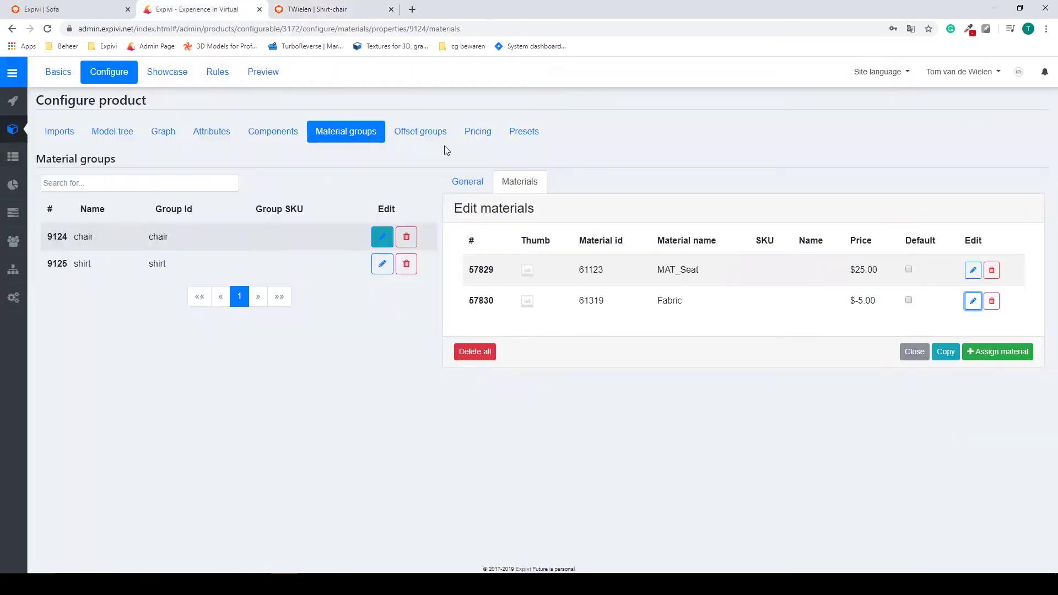
{"action": "left_click", "coordinate": [215, 77]}
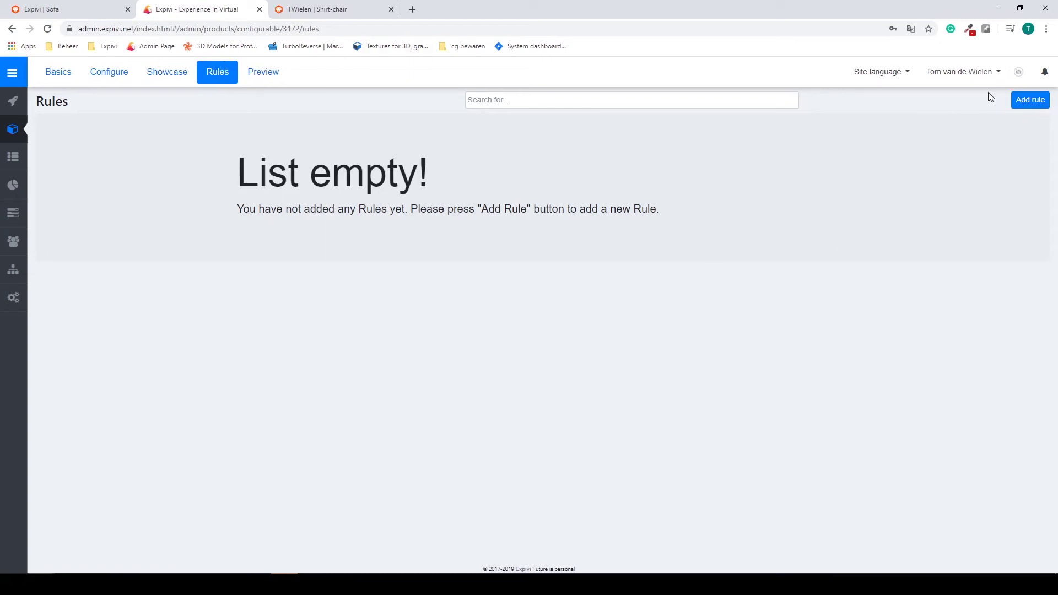
{"action": "left_click", "coordinate": [1033, 102]}
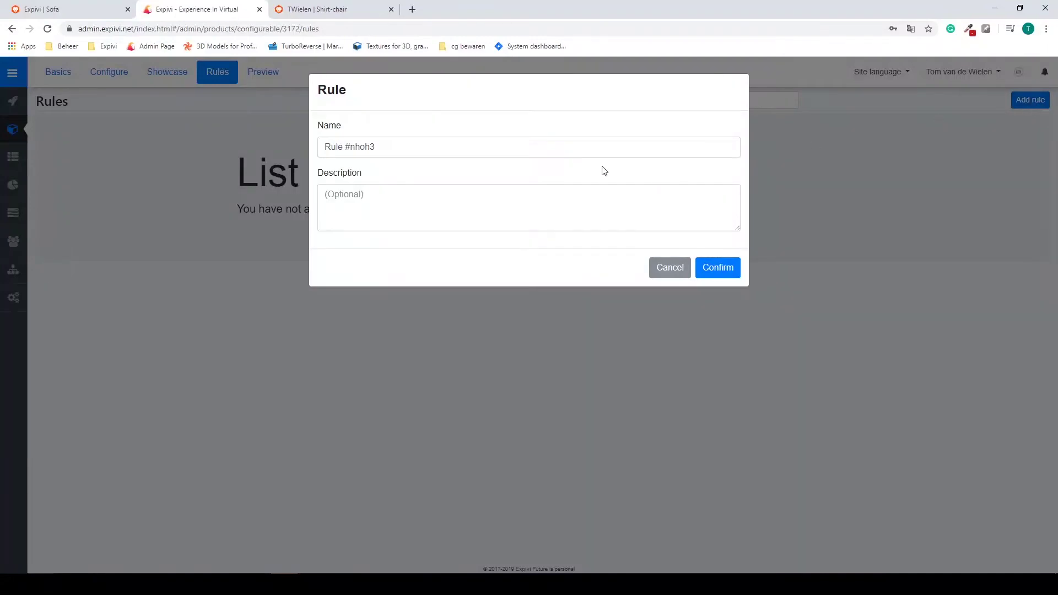
{"action": "left_click_drag", "start_coordinate": [384, 150], "coordinate": [334, 148]}
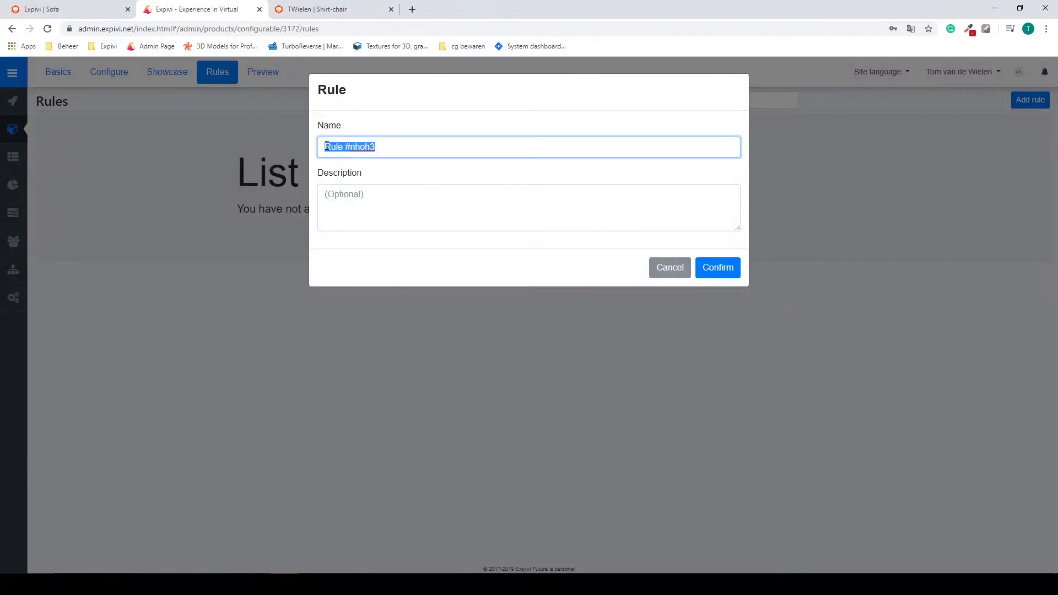
{"action": "type", "text": "Hide"}
{"action": "left_click", "coordinate": [841, 268]}
- Add a new rule named 'Hide Material question' and confirm it
{"action": "left_click", "coordinate": [263, 75]}
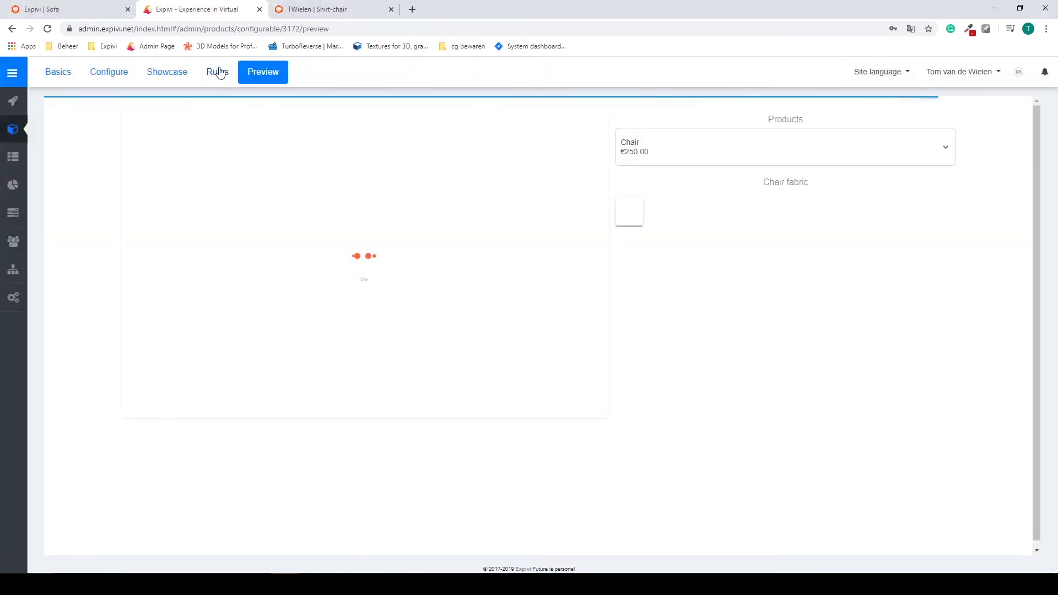
{"action": "left_click", "coordinate": [220, 76]}
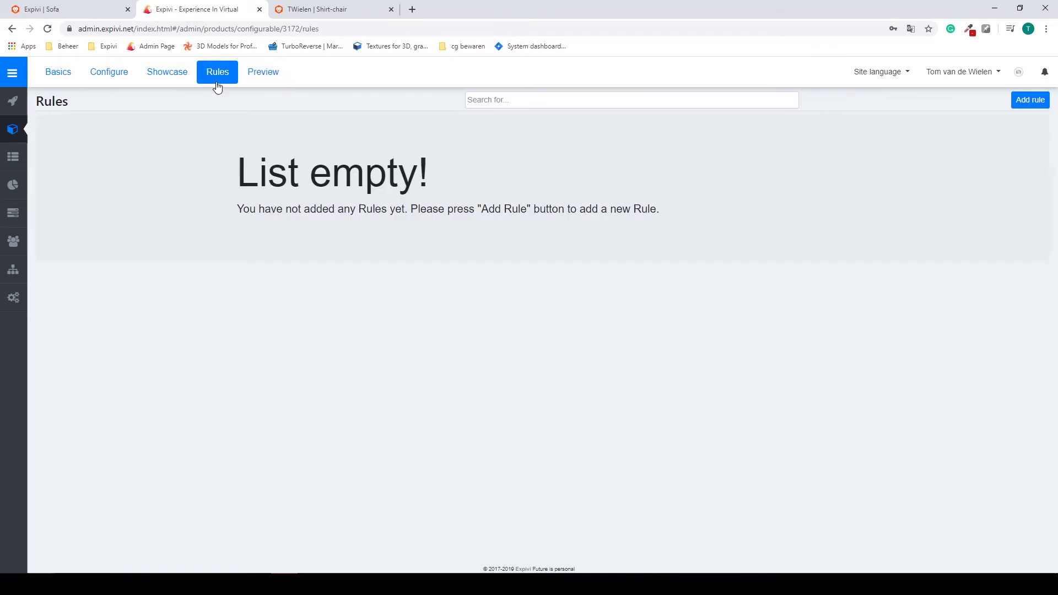
{"action": "left_click", "coordinate": [1026, 106]}
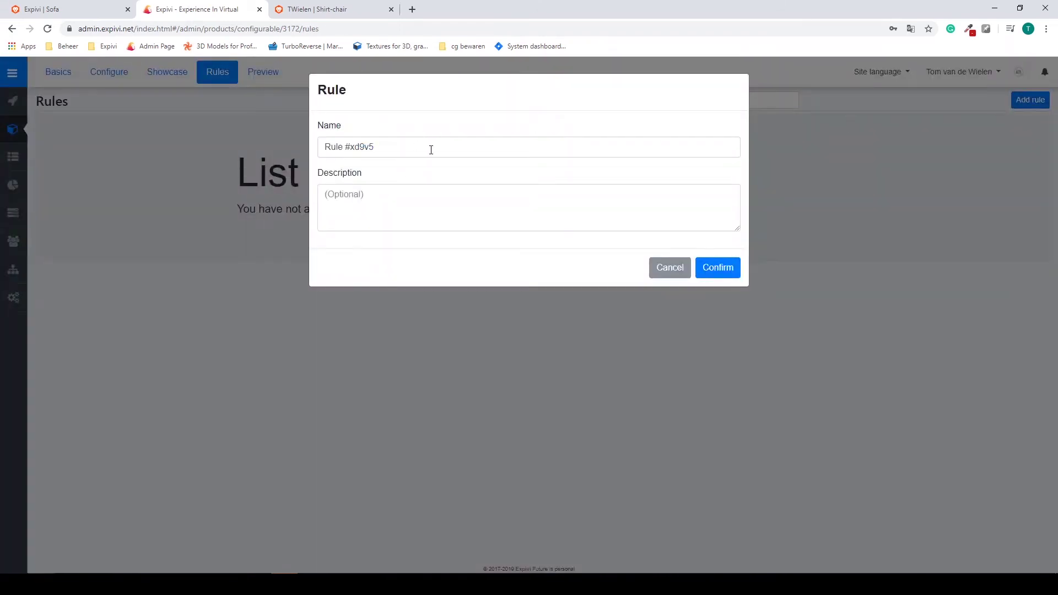
{"action": "left_click_drag", "start_coordinate": [431, 150], "coordinate": [326, 148]}
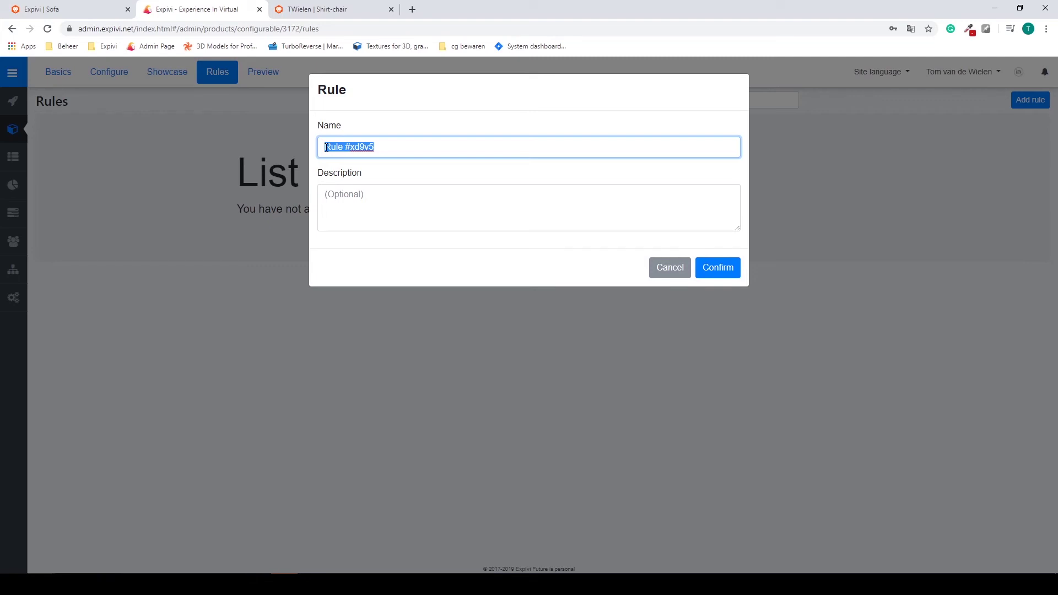
{"action": "type", "text": "Hide Material question"}
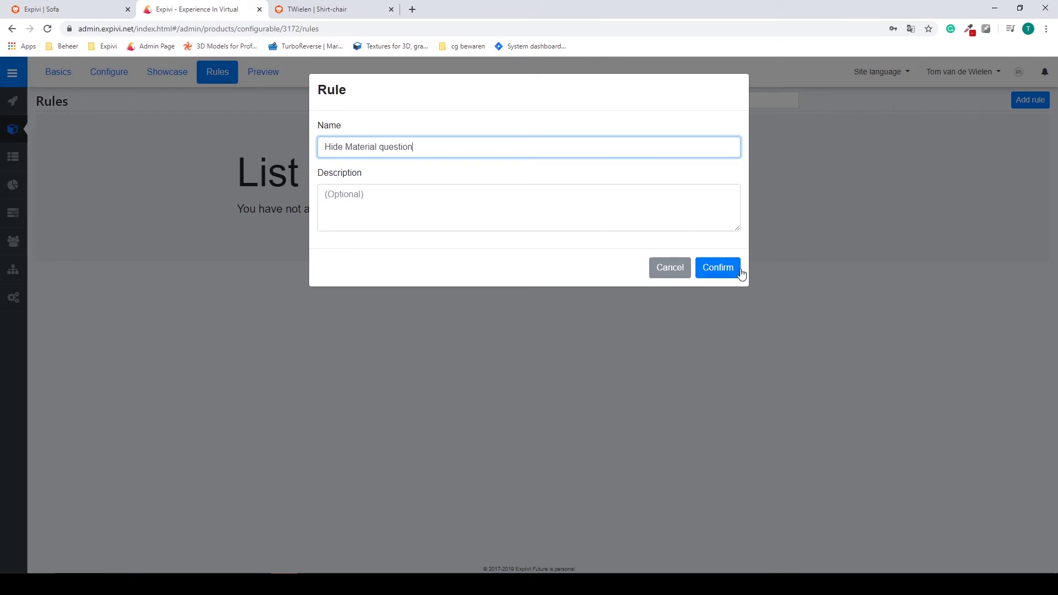
{"action": "left_click", "coordinate": [717, 268]}
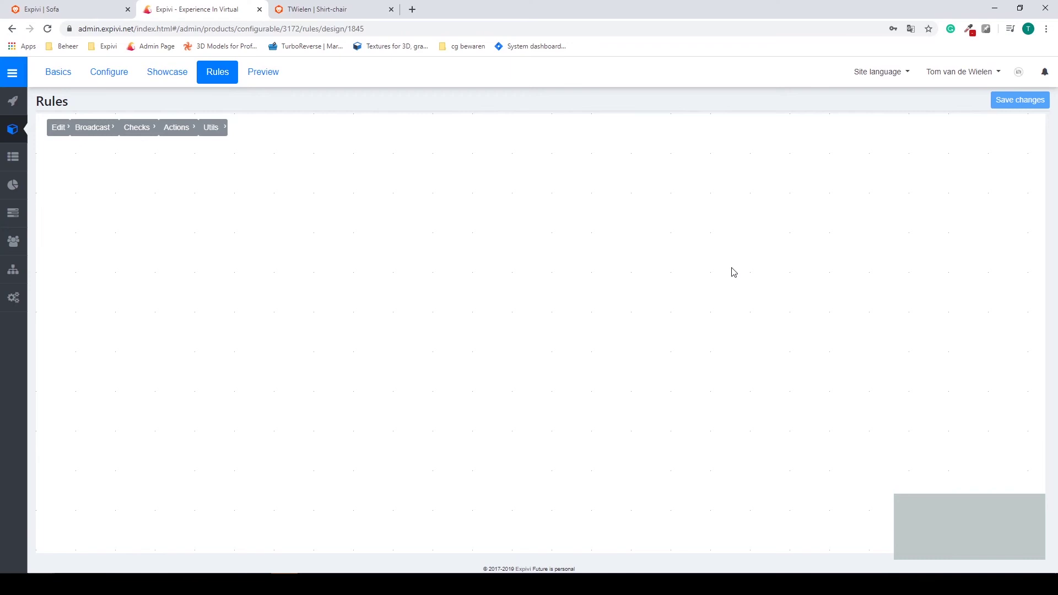
- Place a Broadcast 'Option changed' trigger node on the rule canvas
{"action": "left_click", "coordinate": [109, 132]}
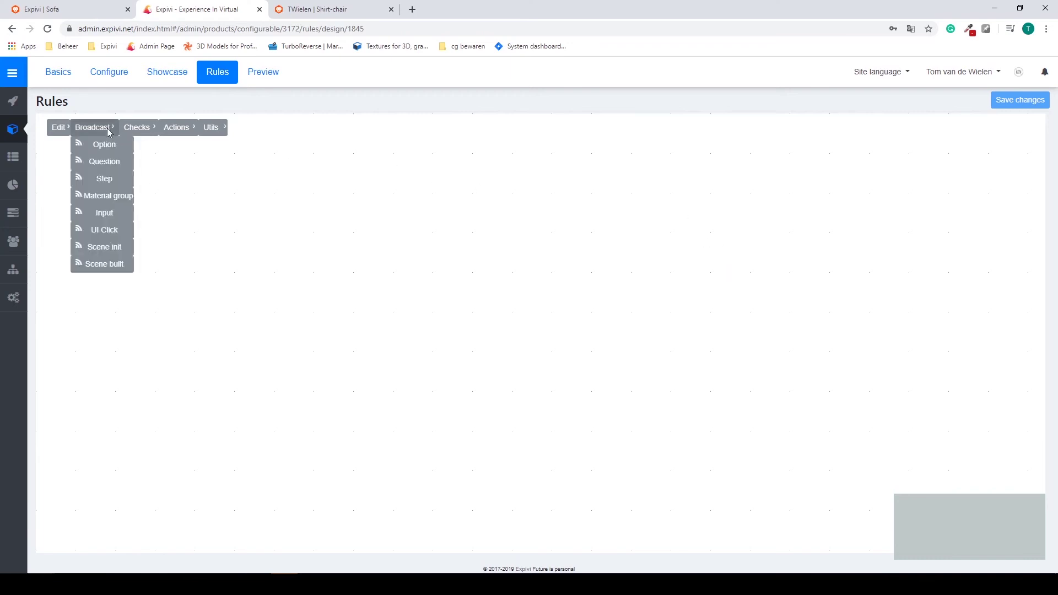
{"action": "mouse_move", "coordinate": [169, 130]}
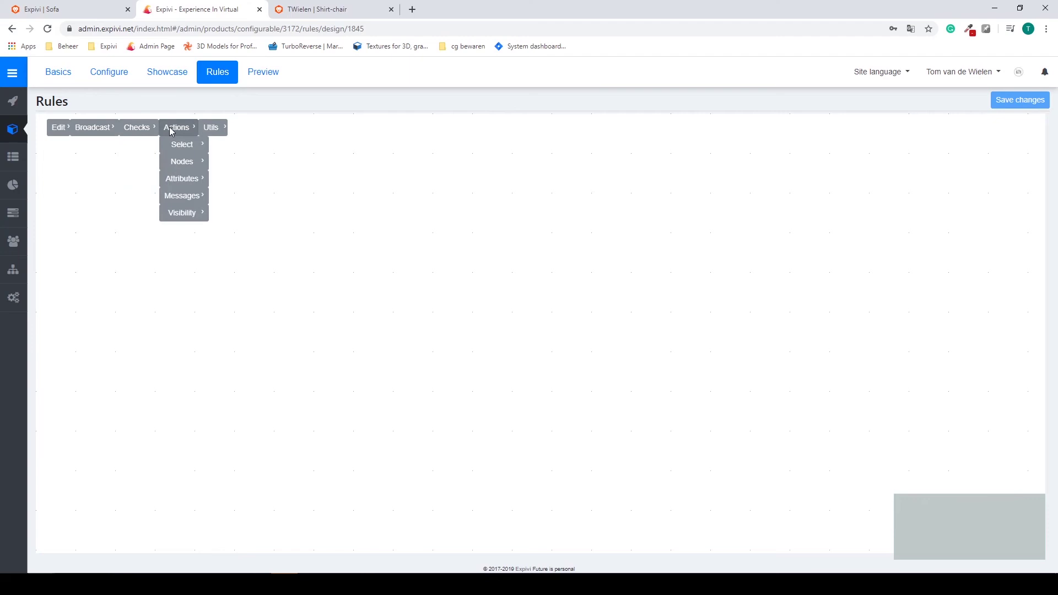
{"action": "mouse_move", "coordinate": [218, 135]}
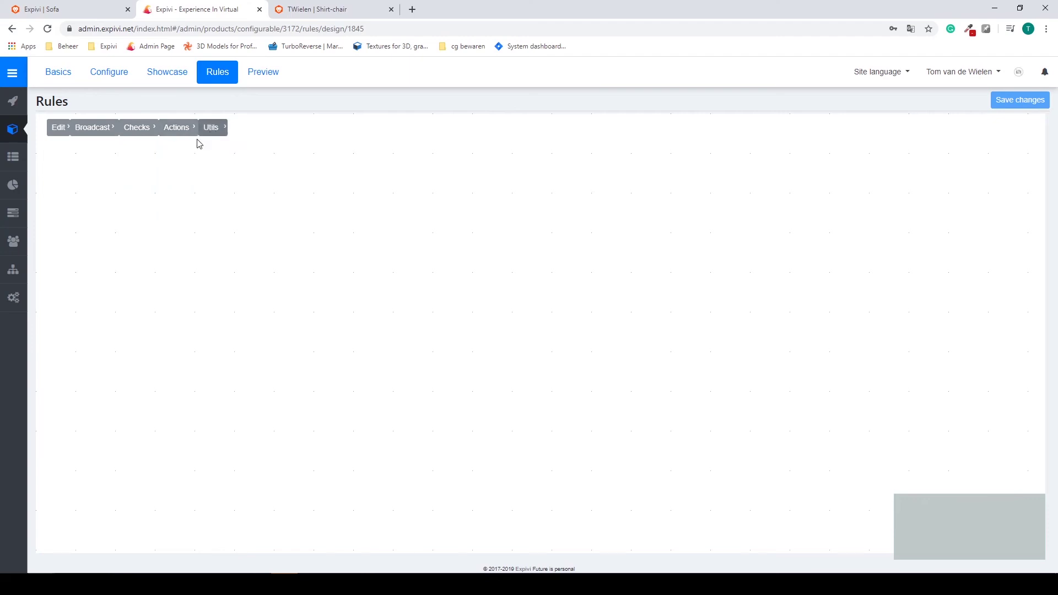
{"action": "mouse_move", "coordinate": [95, 138]}
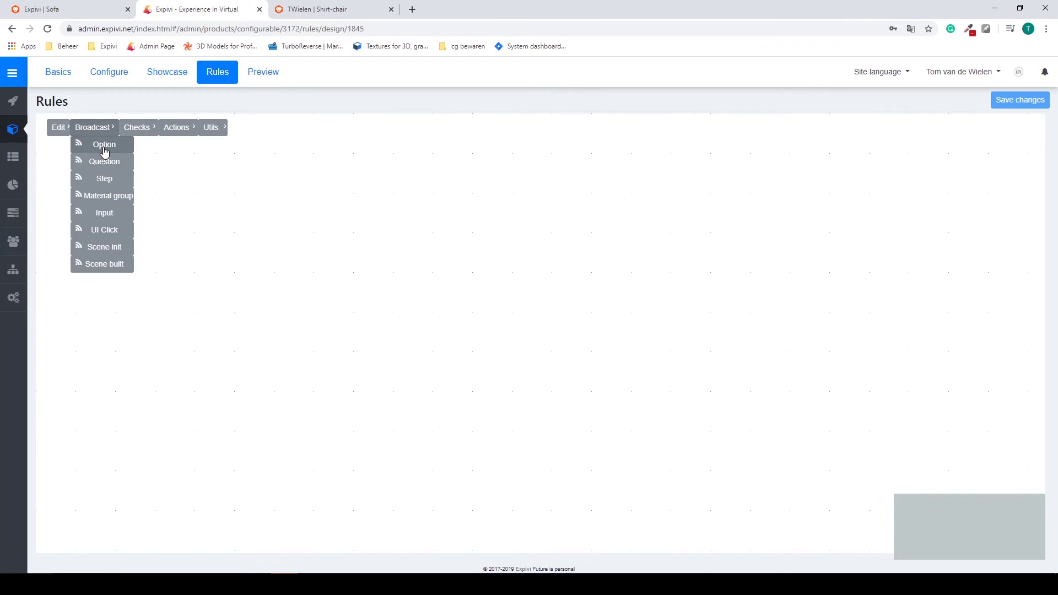
{"action": "left_click", "coordinate": [104, 152]}
{"action": "left_click_drag", "start_coordinate": [105, 179], "coordinate": [216, 316]}
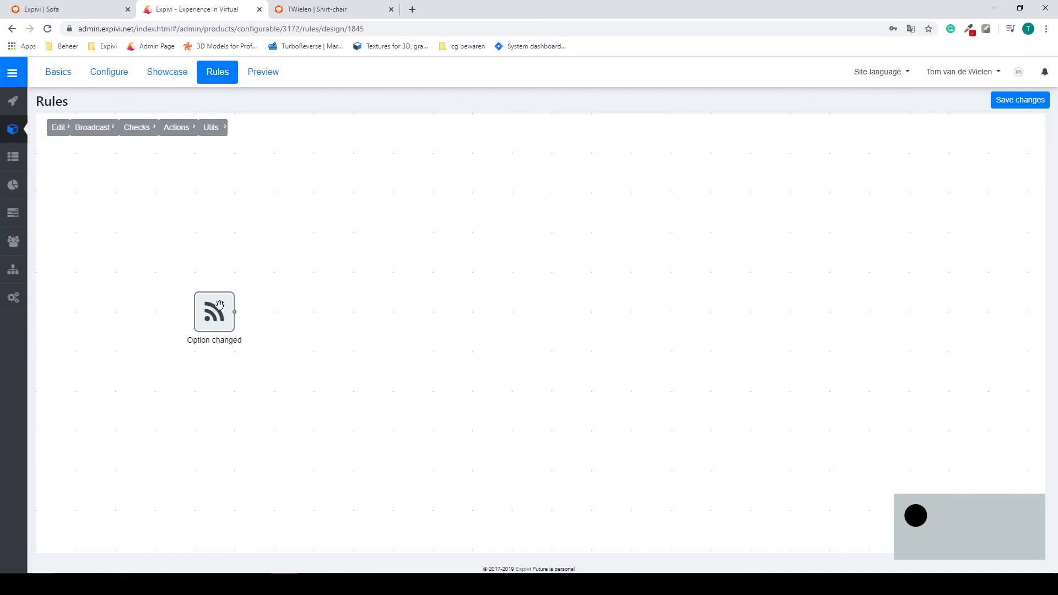
{"action": "left_click_drag", "start_coordinate": [216, 319], "coordinate": [197, 327]}
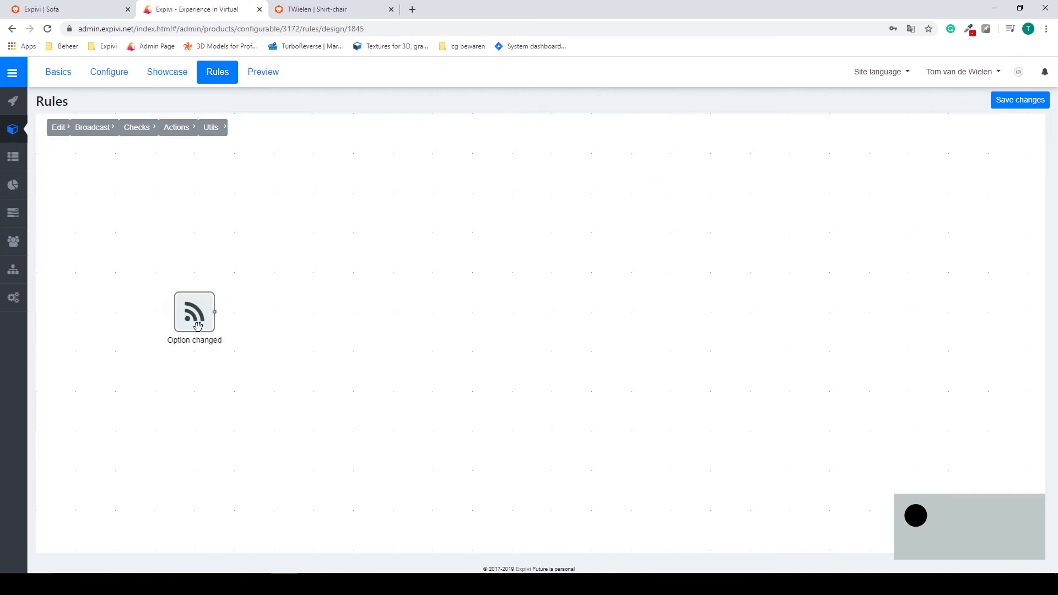
- Add a Check options node testing Products => Shirt, linked from the trigger
{"action": "left_click", "coordinate": [139, 127]}
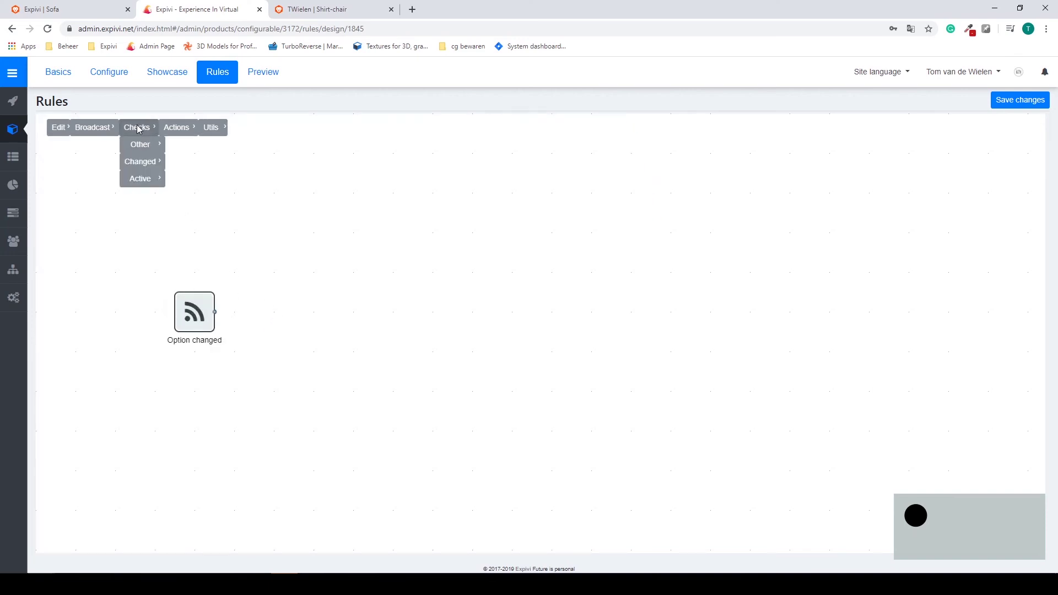
{"action": "mouse_move", "coordinate": [149, 167]}
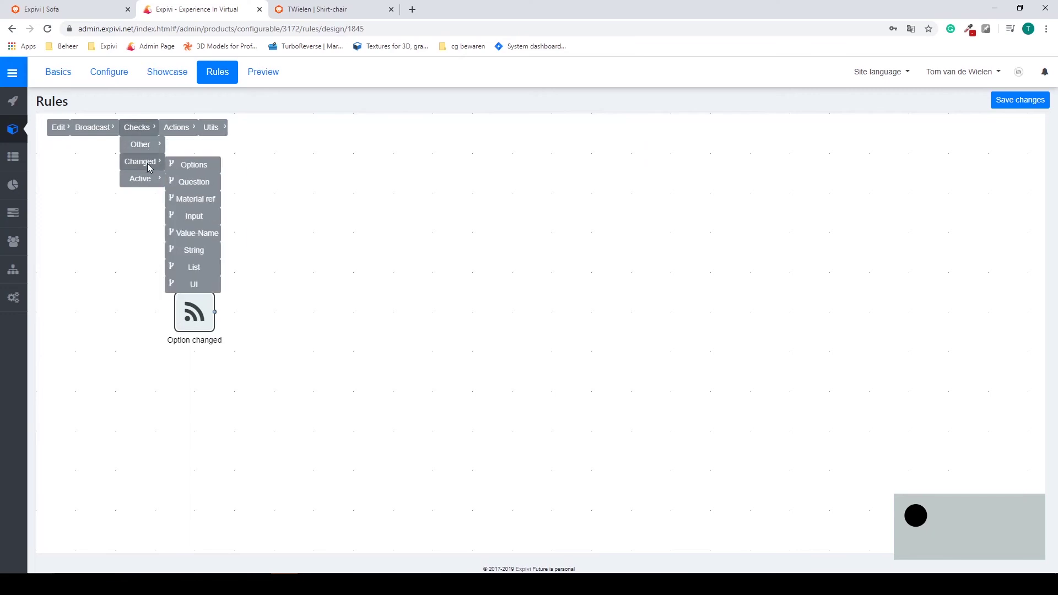
{"action": "left_click", "coordinate": [201, 168]}
{"action": "left_click_drag", "start_coordinate": [128, 201], "coordinate": [326, 258]}
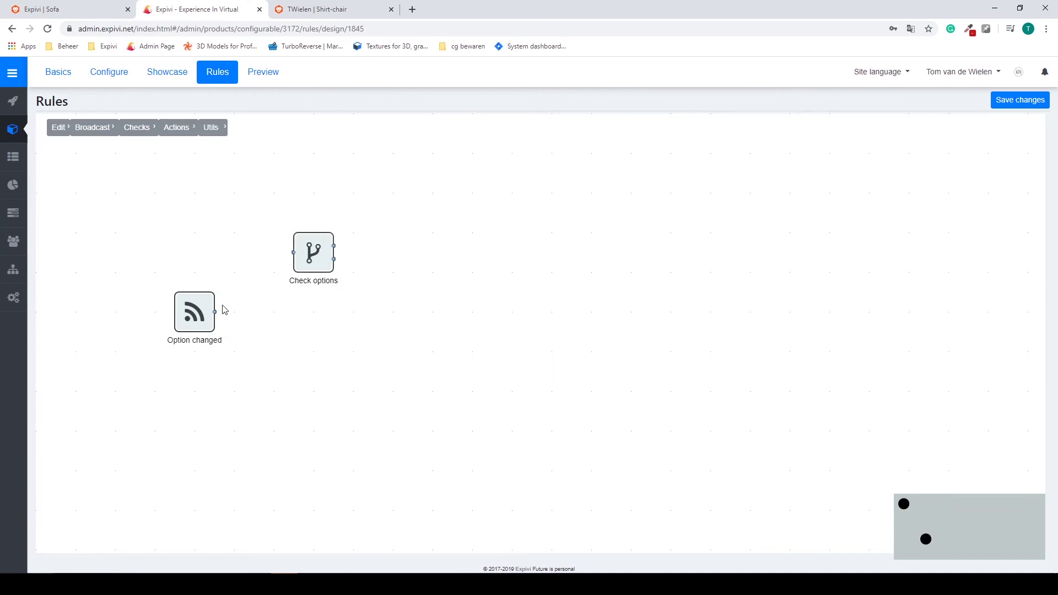
{"action": "left_click_drag", "start_coordinate": [214, 312], "coordinate": [295, 254]}
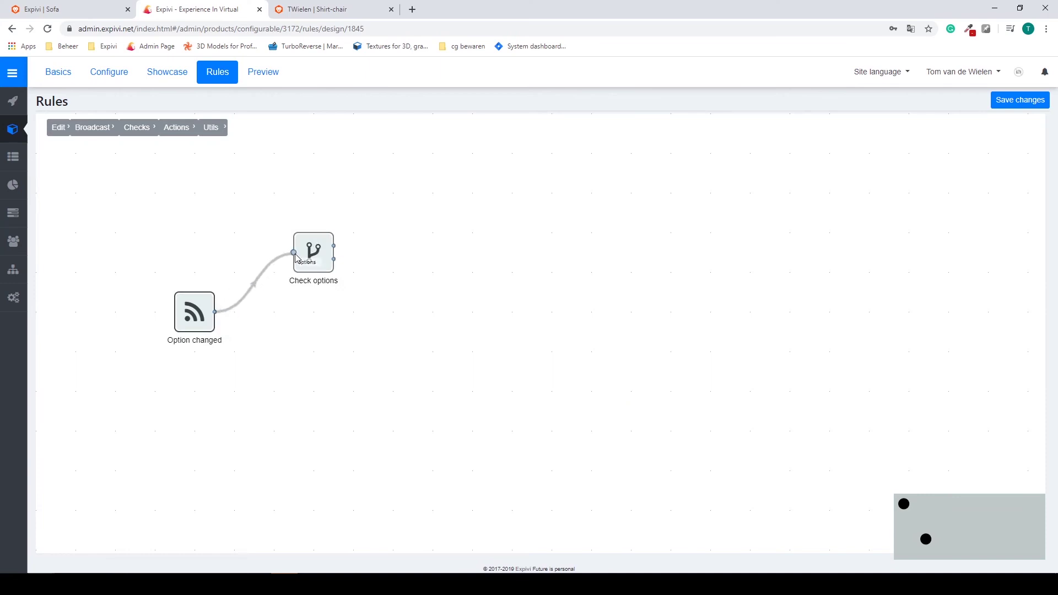
{"action": "left_click", "coordinate": [318, 256]}
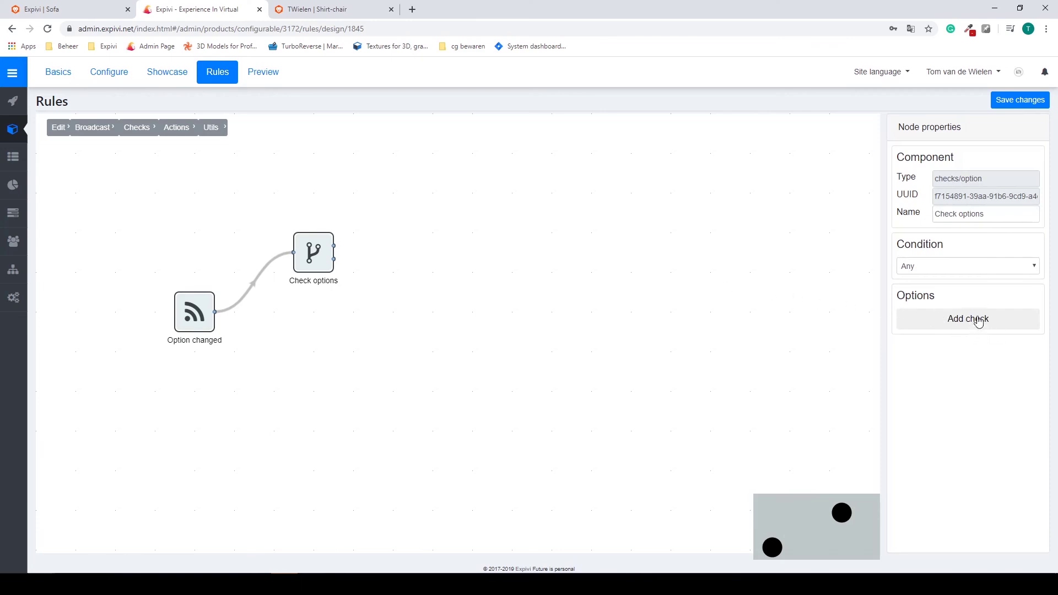
{"action": "left_click", "coordinate": [953, 323]}
{"action": "left_click", "coordinate": [961, 318]}
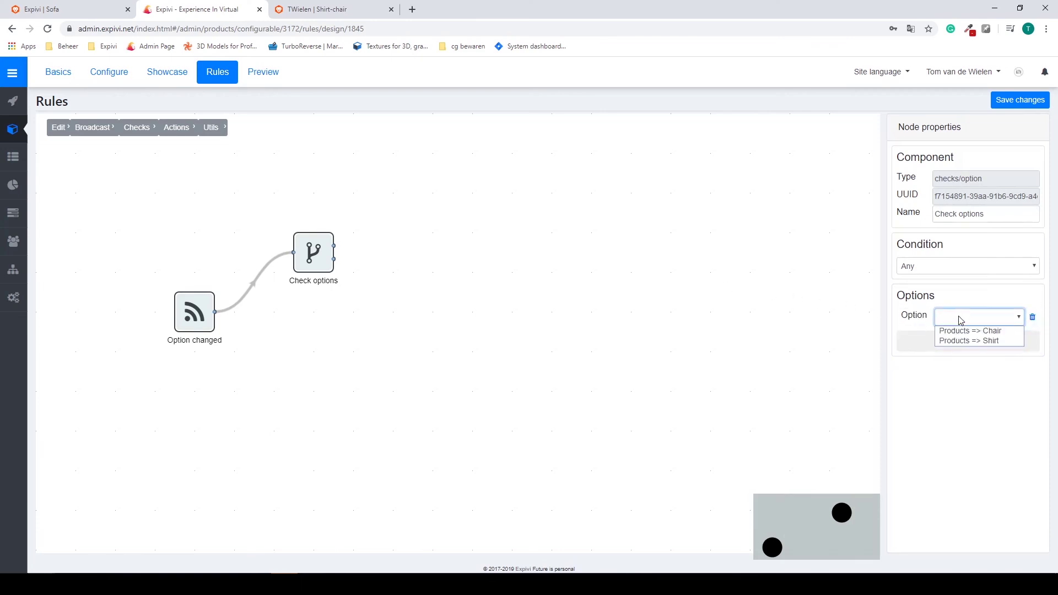
{"action": "left_click", "coordinate": [977, 342]}
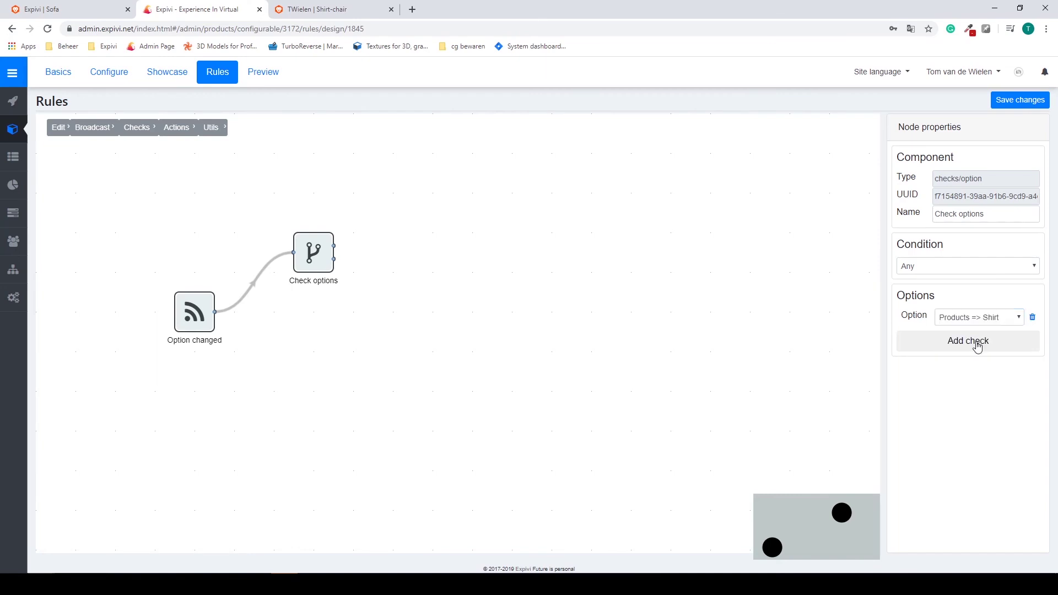
- Add a Hide question action for Chair fabric on the check's yes output and save the rule
{"action": "left_click", "coordinate": [181, 130]}
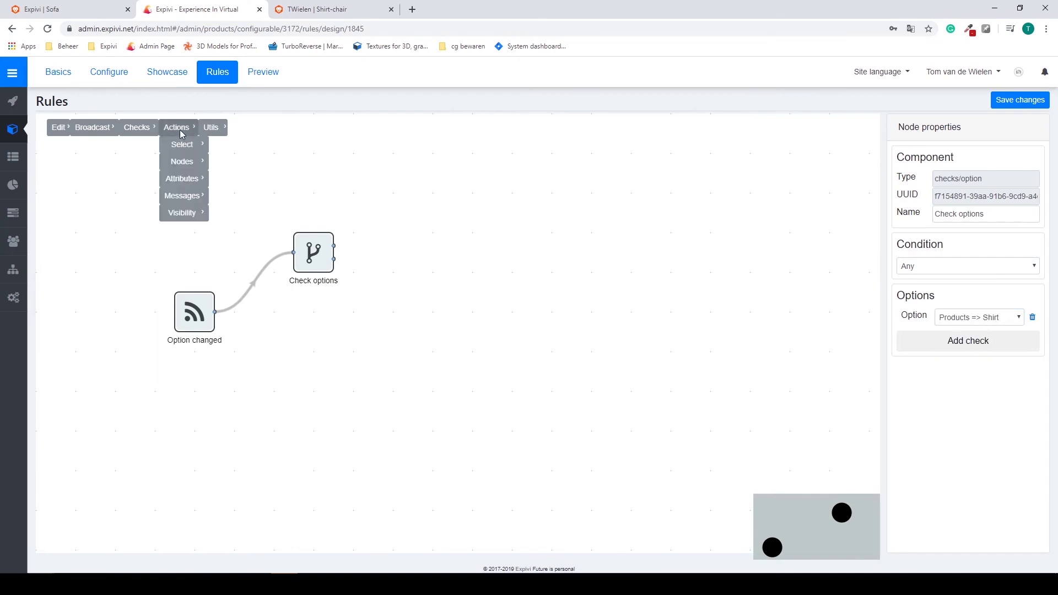
{"action": "mouse_move", "coordinate": [187, 213]}
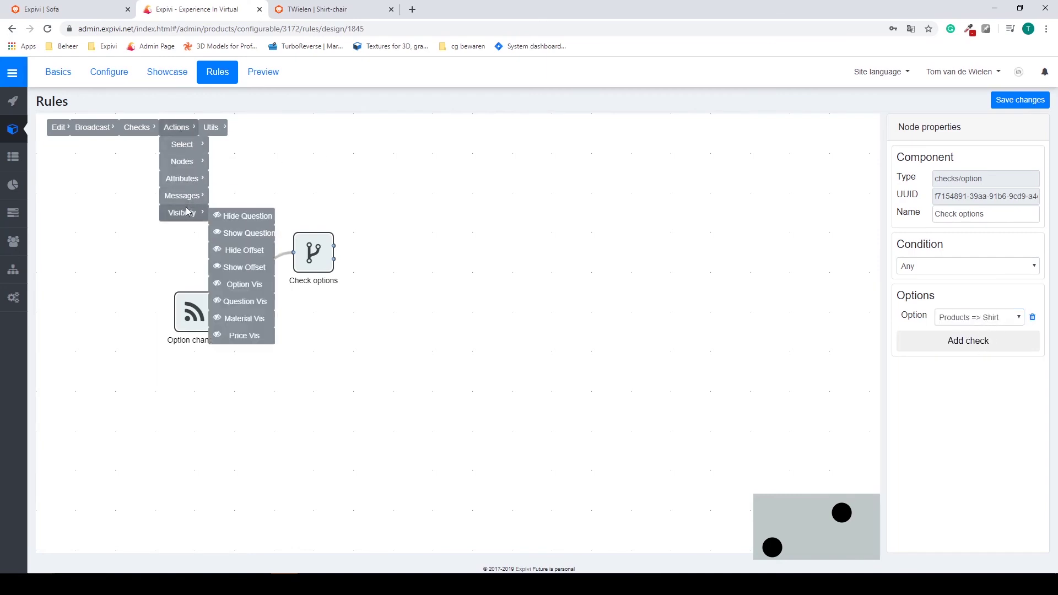
{"action": "left_click", "coordinate": [247, 218]}
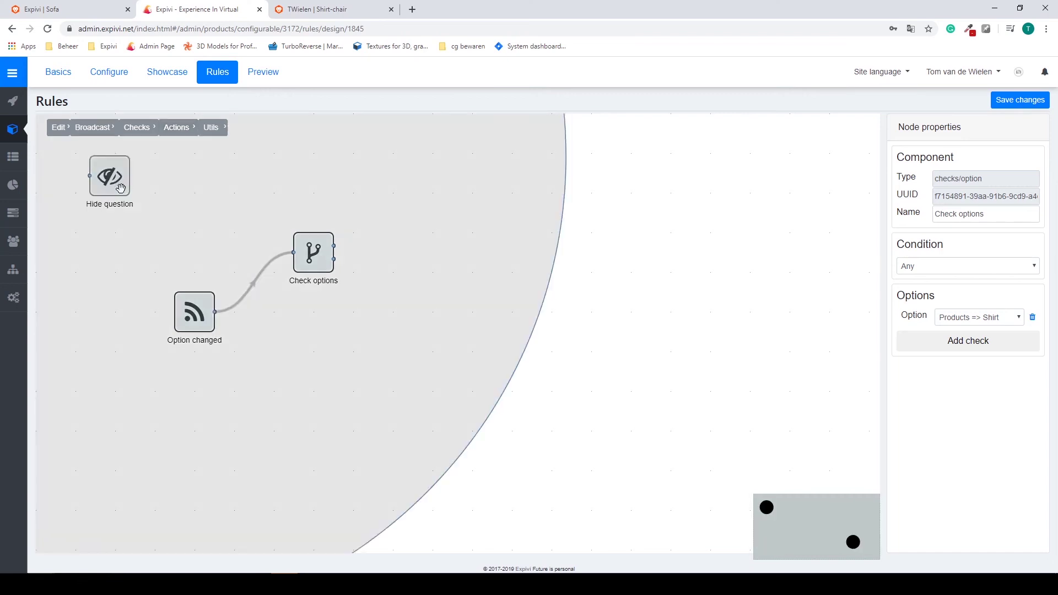
{"action": "left_click_drag", "start_coordinate": [120, 188], "coordinate": [444, 265]}
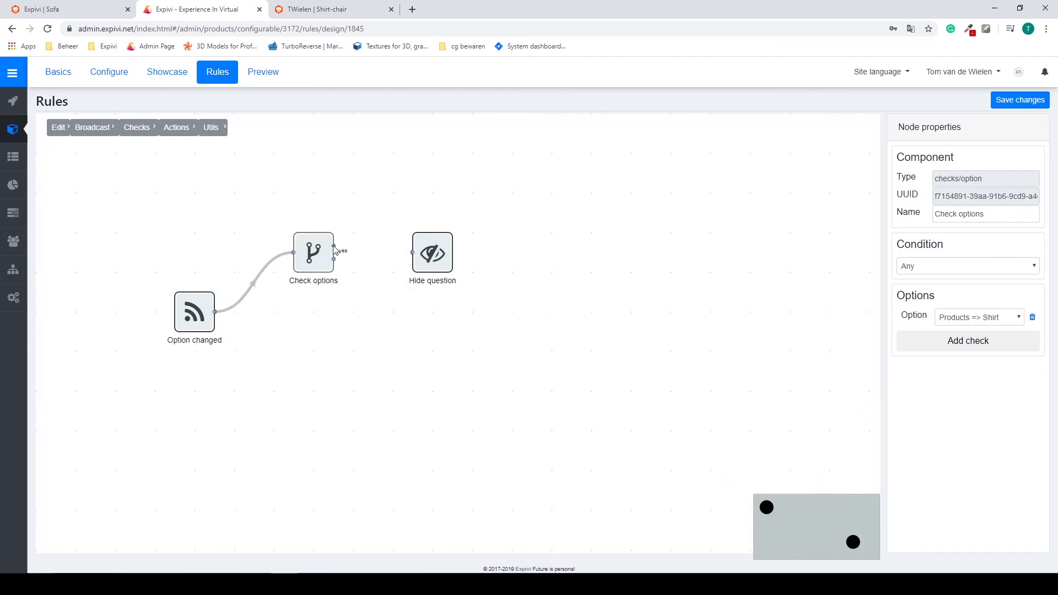
{"action": "left_click_drag", "start_coordinate": [336, 249], "coordinate": [414, 252]}
{"action": "left_click", "coordinate": [432, 255]}
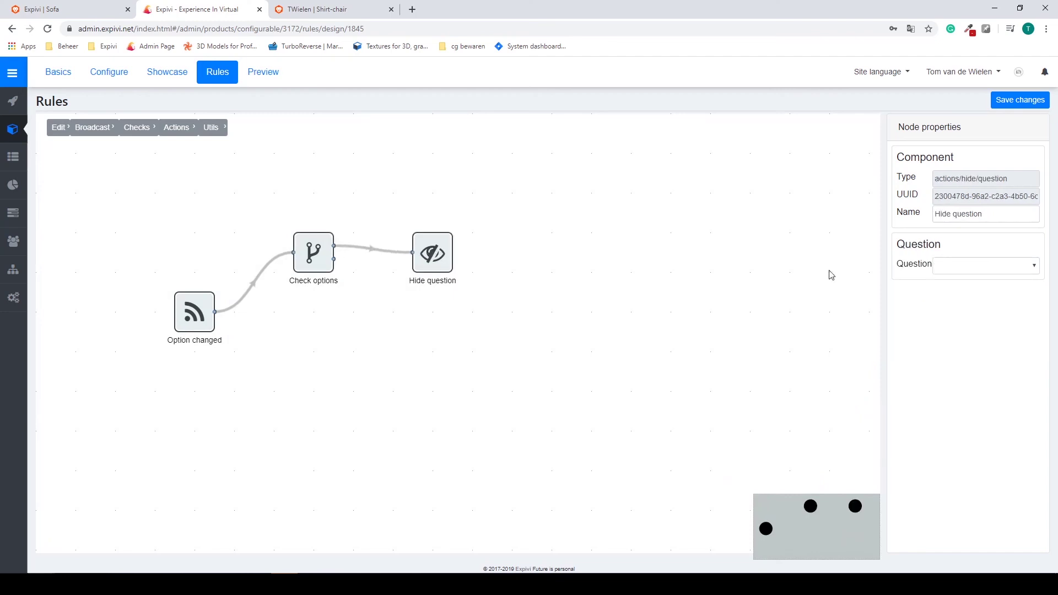
{"action": "left_click", "coordinate": [967, 263]}
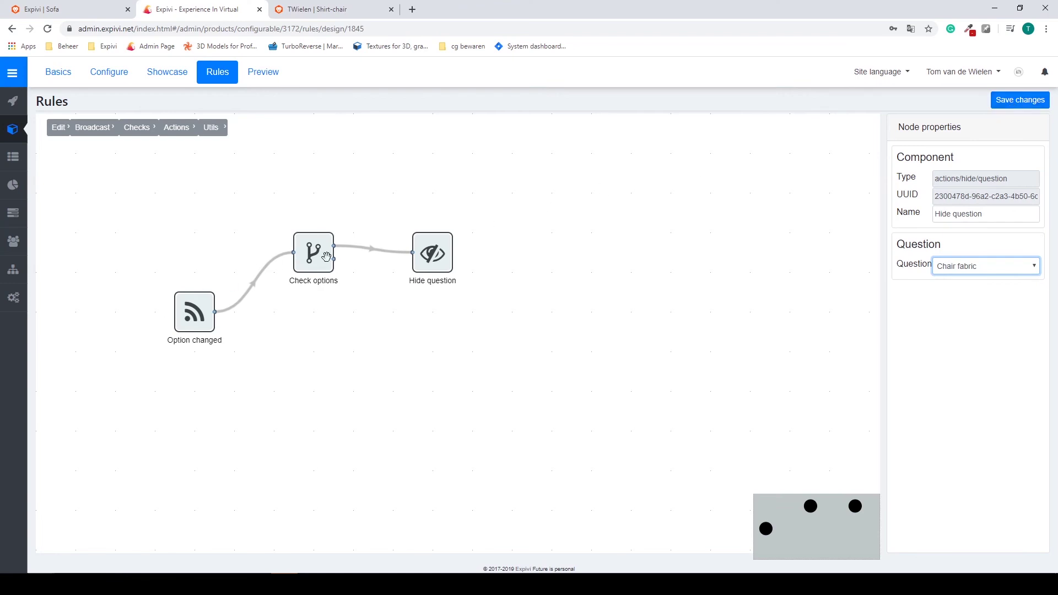
{"action": "left_click", "coordinate": [1020, 100]}
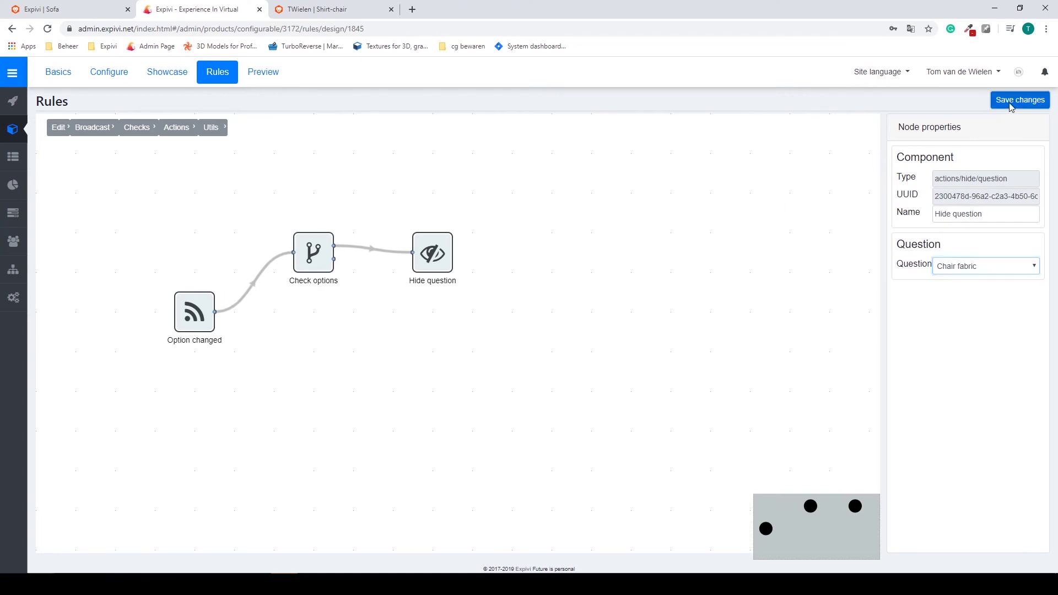
- Reload the storefront, switch Products to Shirt then Chair, confirming Chair fabric hides for Shirt
{"action": "left_click", "coordinate": [372, 16]}
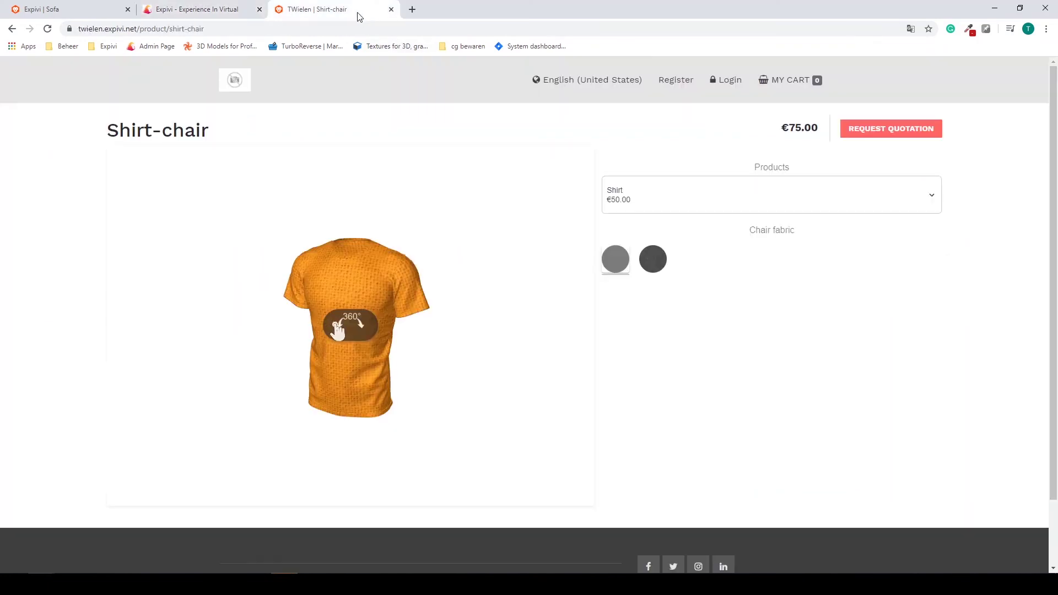
{"action": "left_click", "coordinate": [48, 29]}
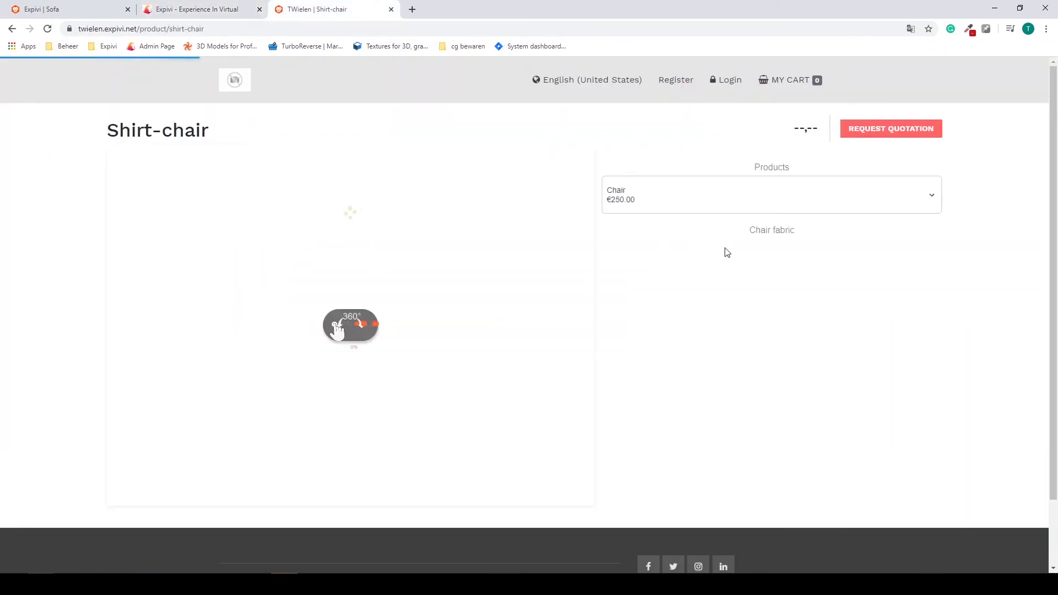
{"action": "left_click", "coordinate": [698, 204]}
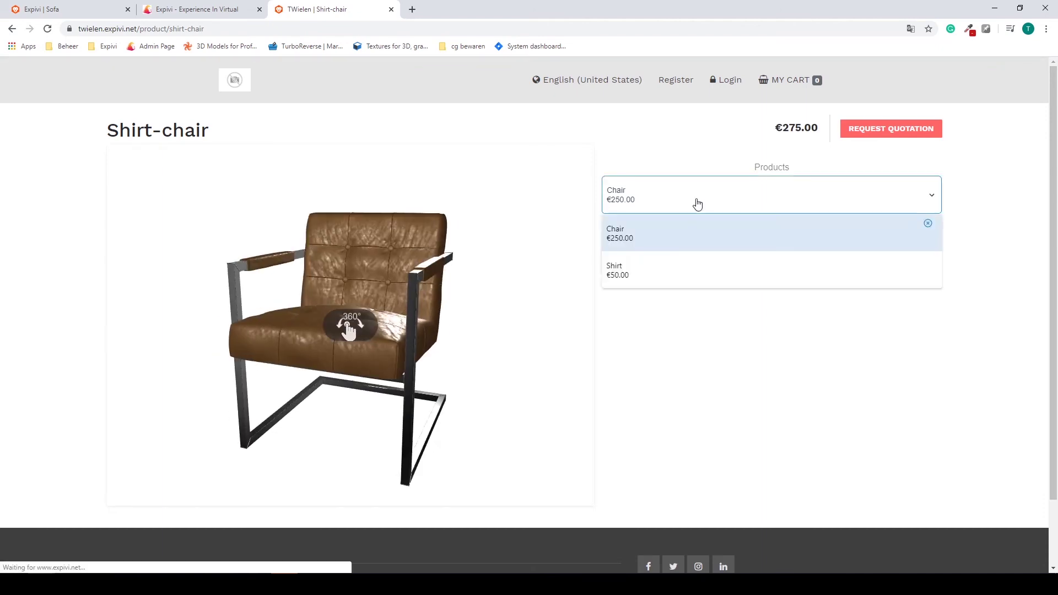
{"action": "left_click", "coordinate": [649, 272]}
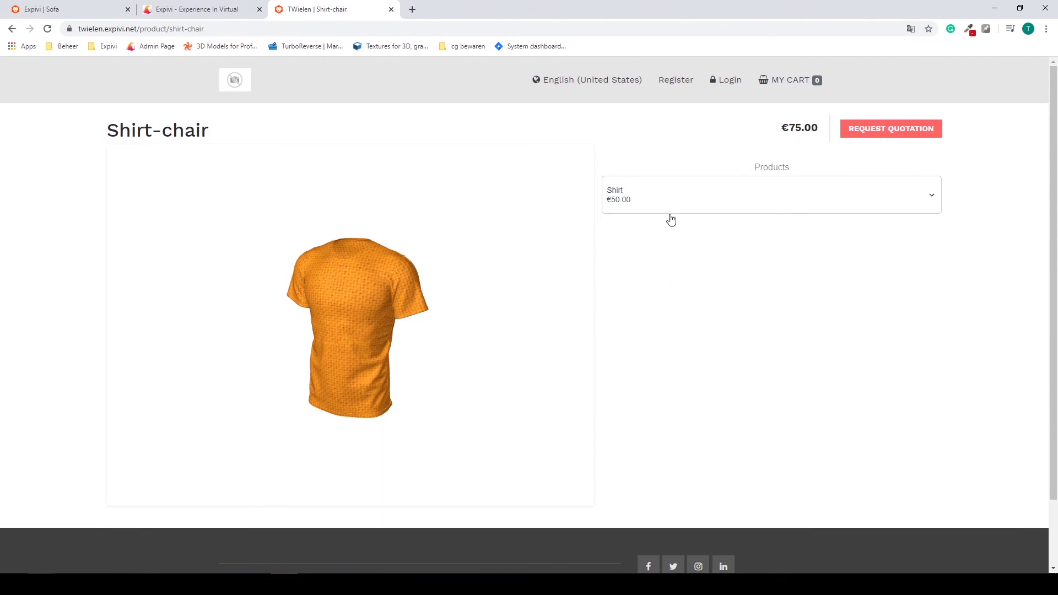
{"action": "left_click", "coordinate": [655, 208]}
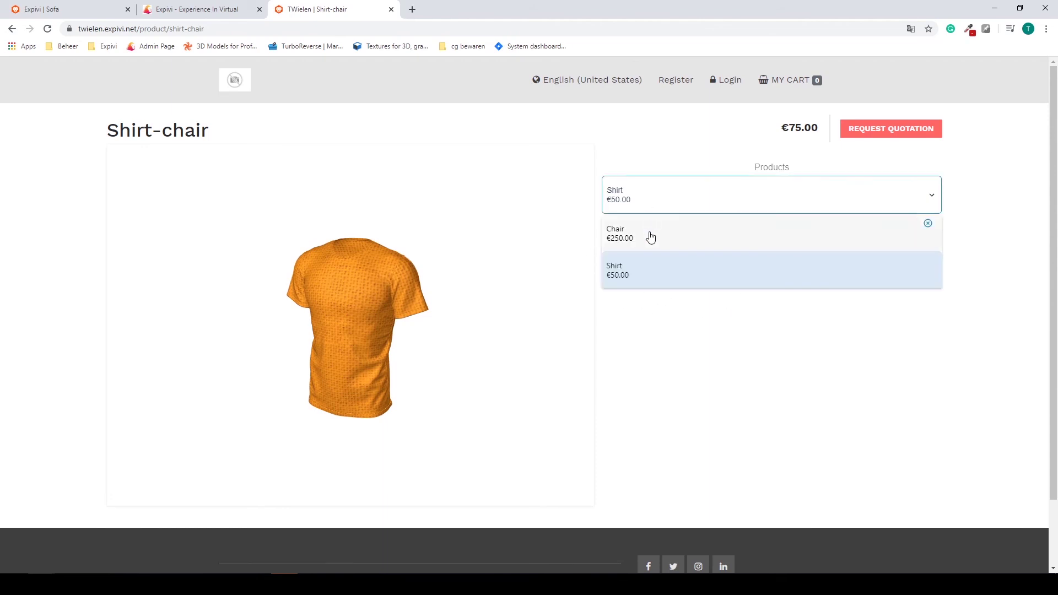
{"action": "left_click", "coordinate": [649, 235]}
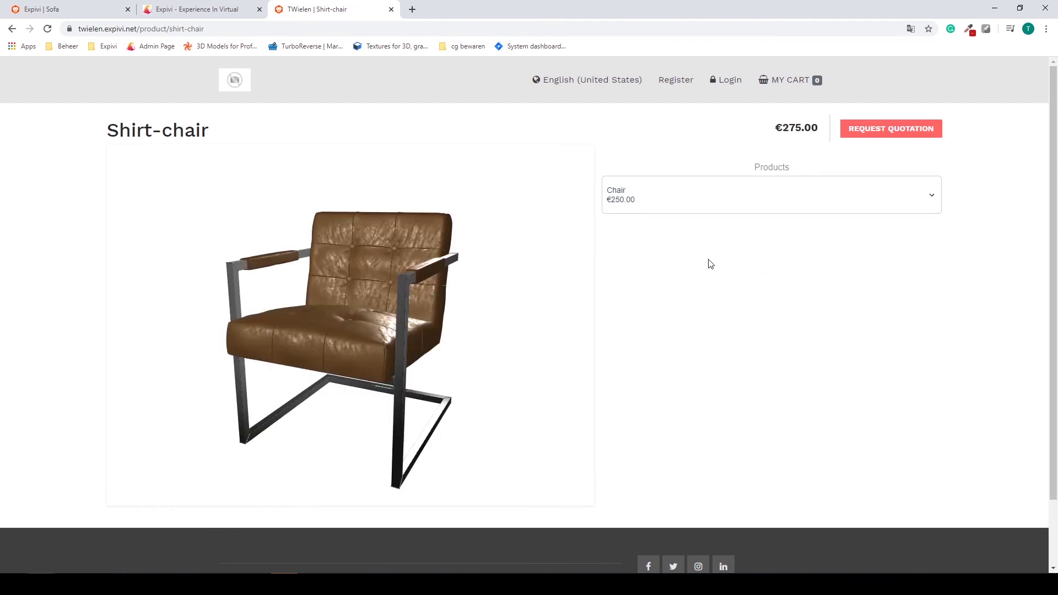
{"action": "left_click", "coordinate": [221, 9]}
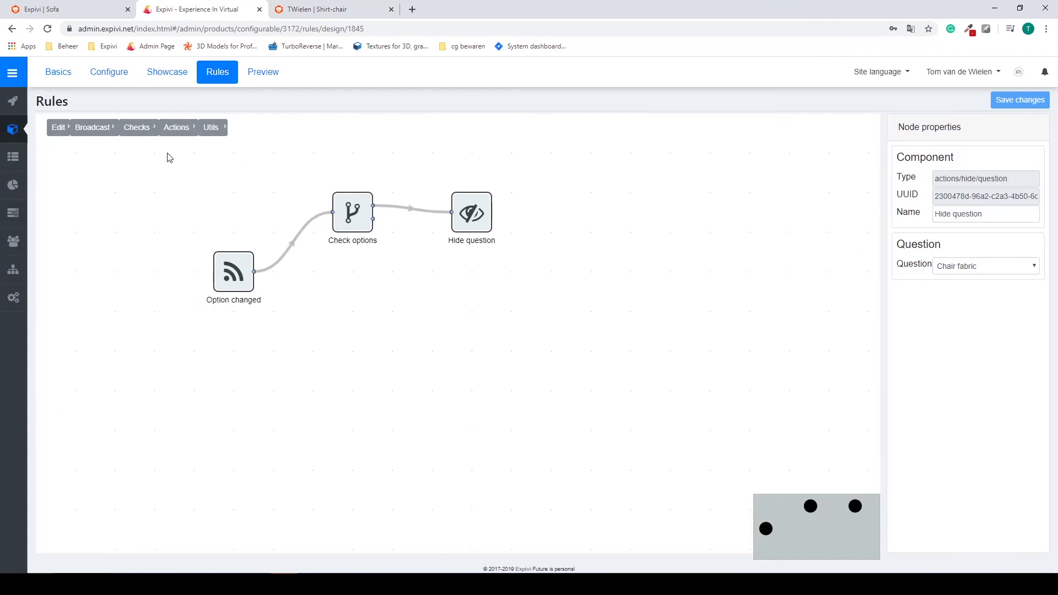
- Add a second Check options node below the first, linked to the trigger, testing Products => Chair
{"action": "left_click", "coordinate": [137, 127]}
{"action": "mouse_move", "coordinate": [140, 153]}
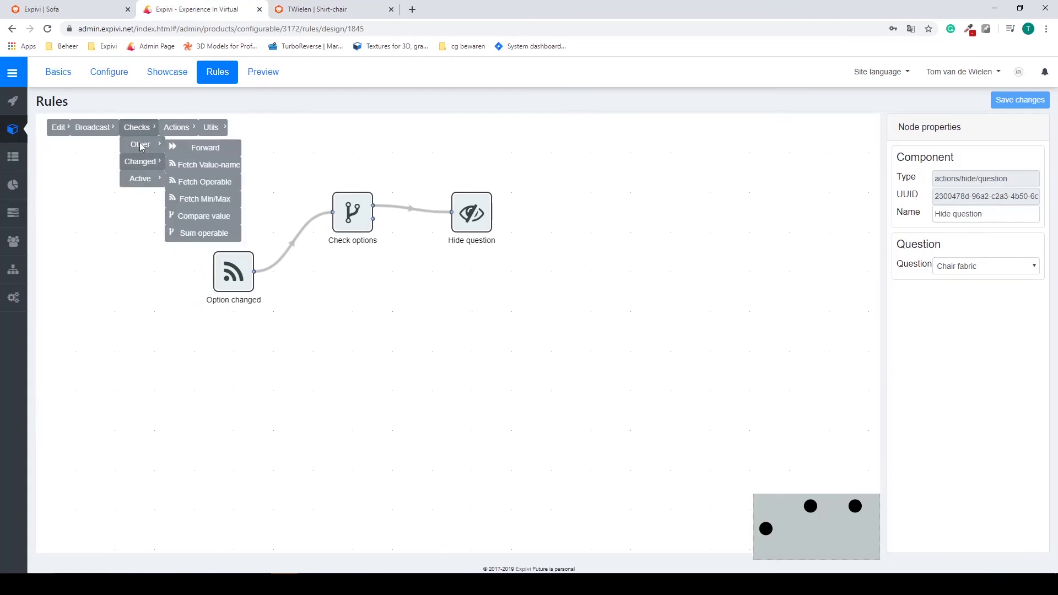
{"action": "left_click", "coordinate": [192, 172]}
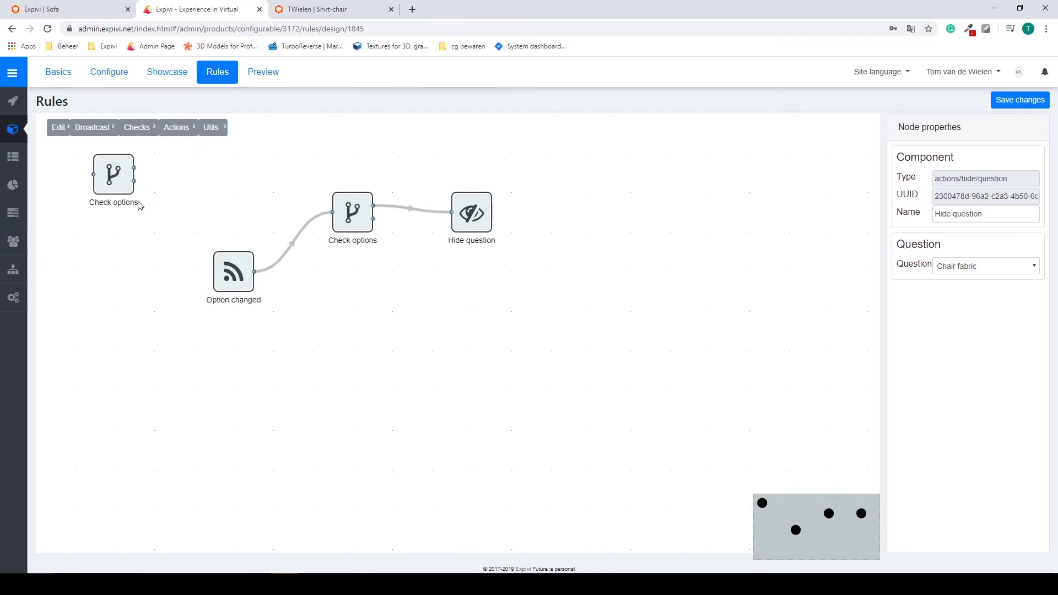
{"action": "left_click_drag", "start_coordinate": [122, 185], "coordinate": [360, 339]}
{"action": "left_click_drag", "start_coordinate": [255, 276], "coordinate": [349, 329]}
{"action": "left_click", "coordinate": [349, 330]}
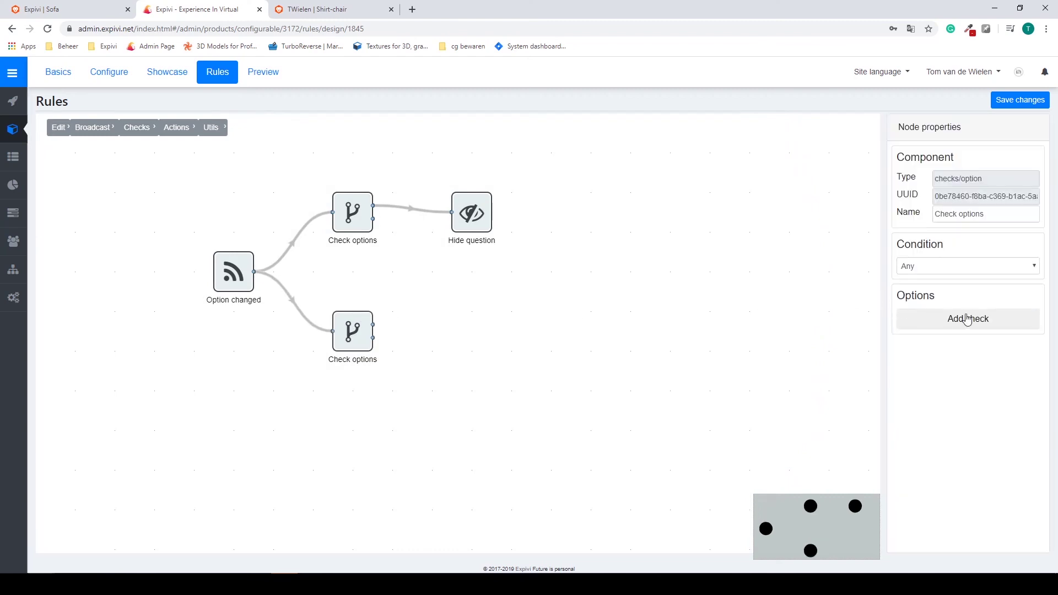
{"action": "left_click", "coordinate": [966, 318]}
{"action": "left_click", "coordinate": [966, 315]}
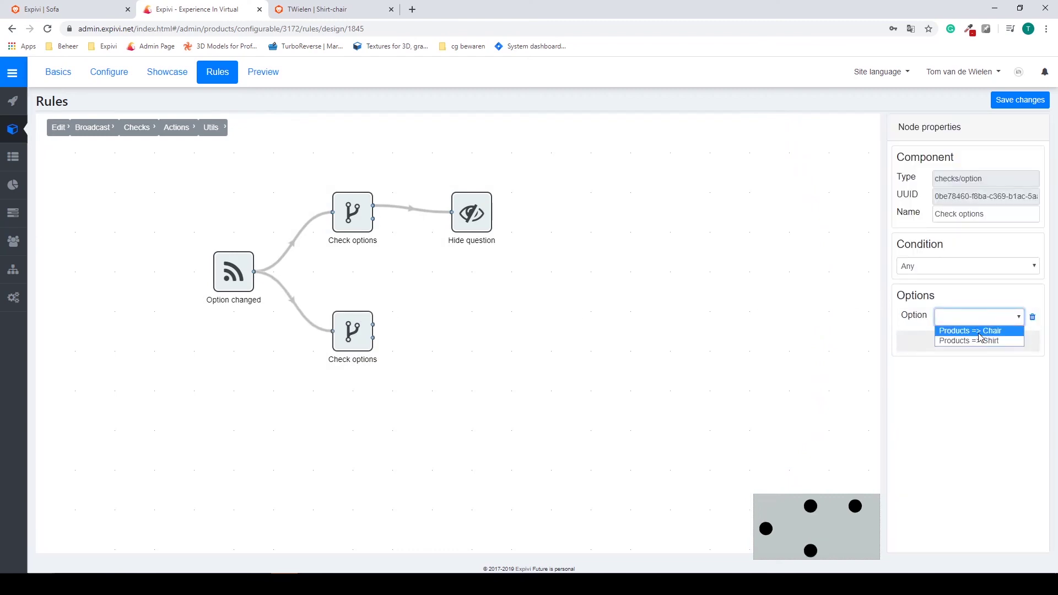
{"action": "left_click", "coordinate": [981, 333]}
- Connect a Show question action for Chair fabric to the Chair check and save the rule
{"action": "mouse_move", "coordinate": [177, 128]}
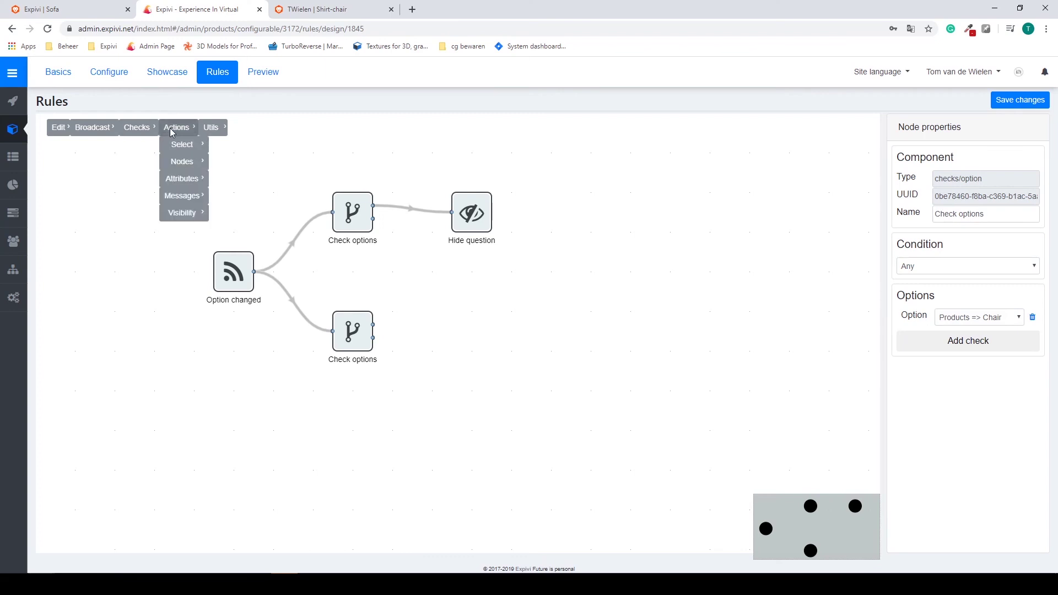
{"action": "mouse_move", "coordinate": [184, 217]}
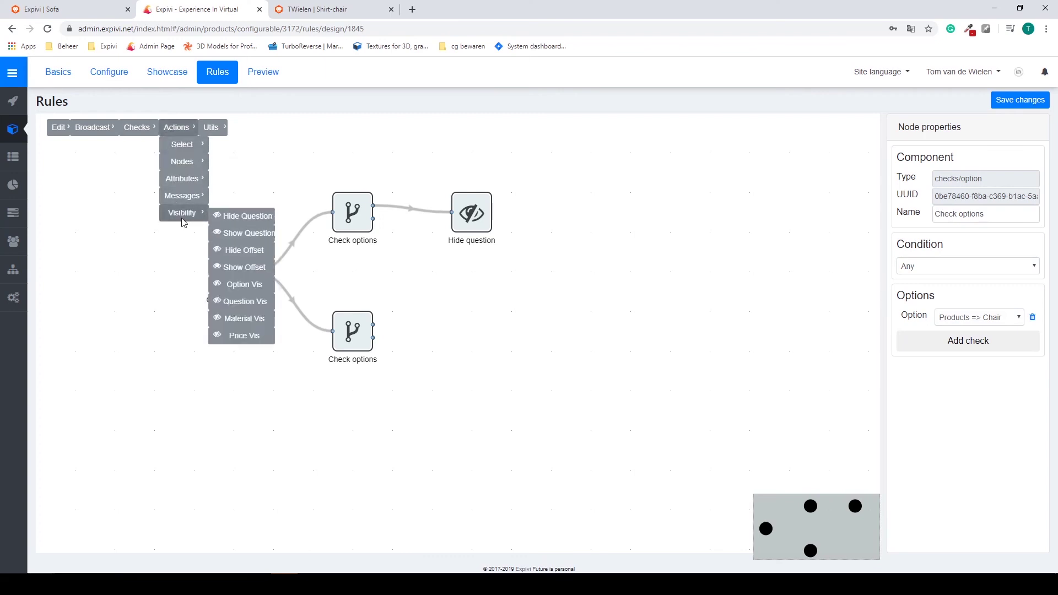
{"action": "left_click", "coordinate": [238, 236]}
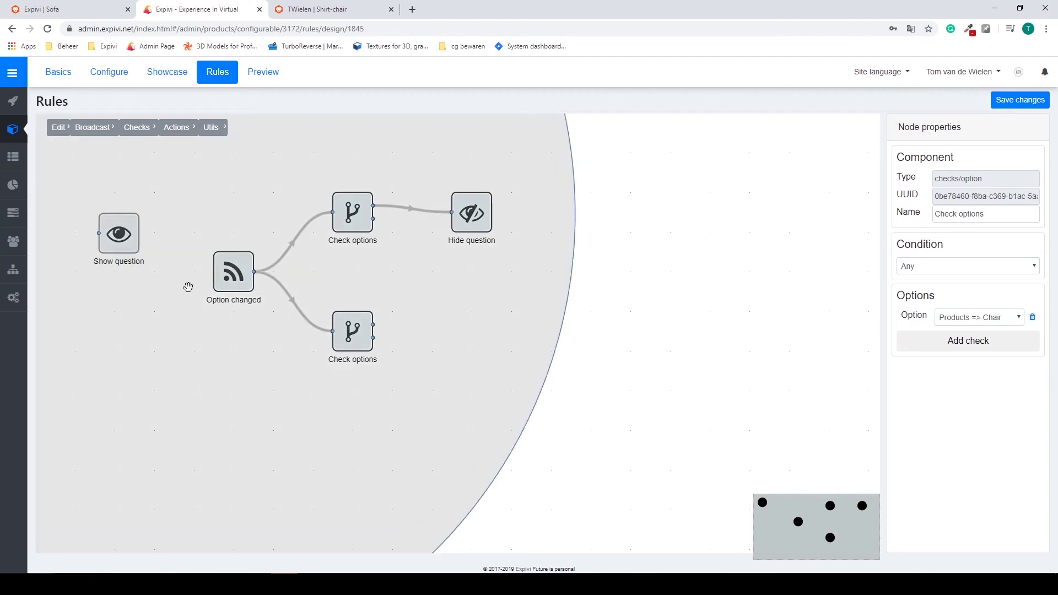
{"action": "left_click_drag", "start_coordinate": [189, 286], "coordinate": [487, 340]}
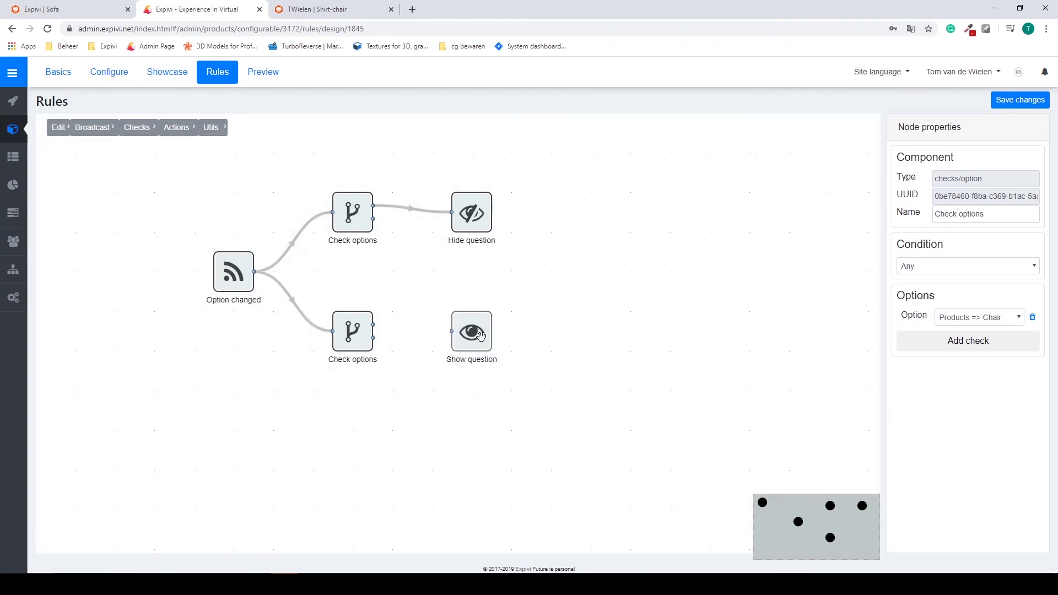
{"action": "left_click_drag", "start_coordinate": [373, 325], "coordinate": [452, 331]}
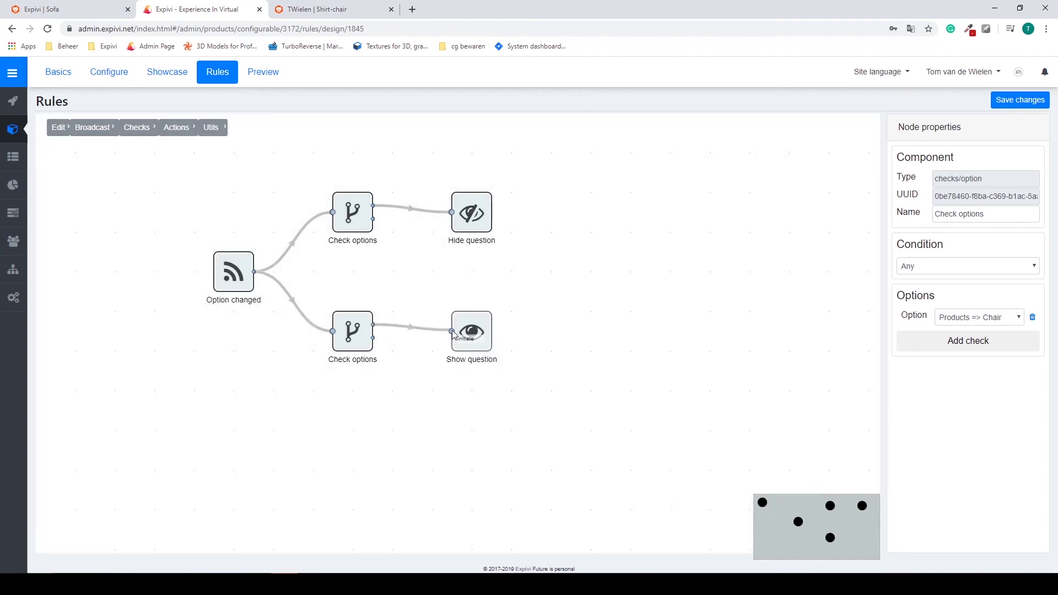
{"action": "left_click", "coordinate": [490, 328]}
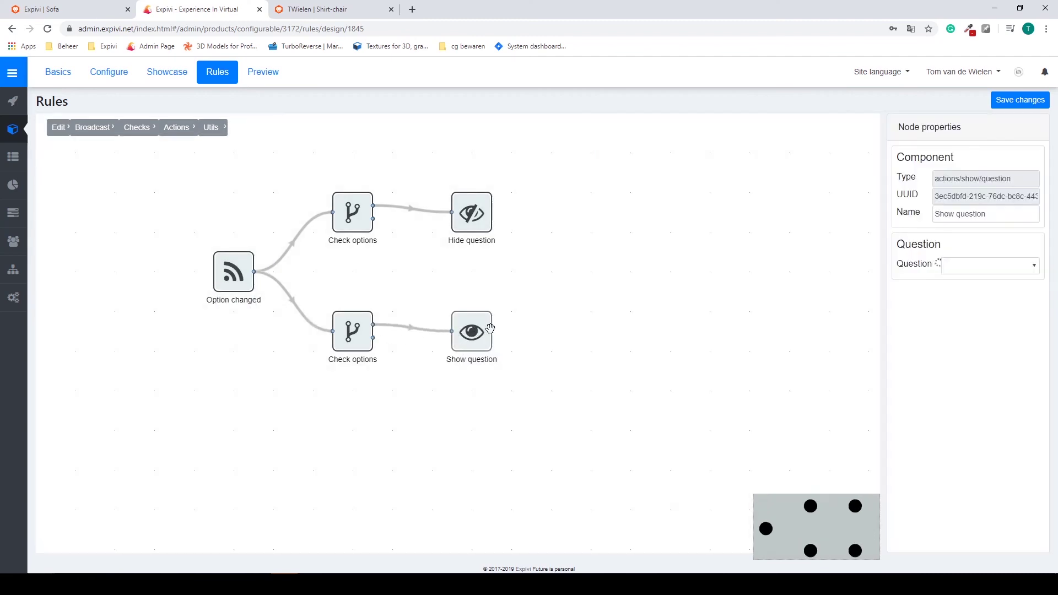
{"action": "left_click", "coordinate": [989, 270]}
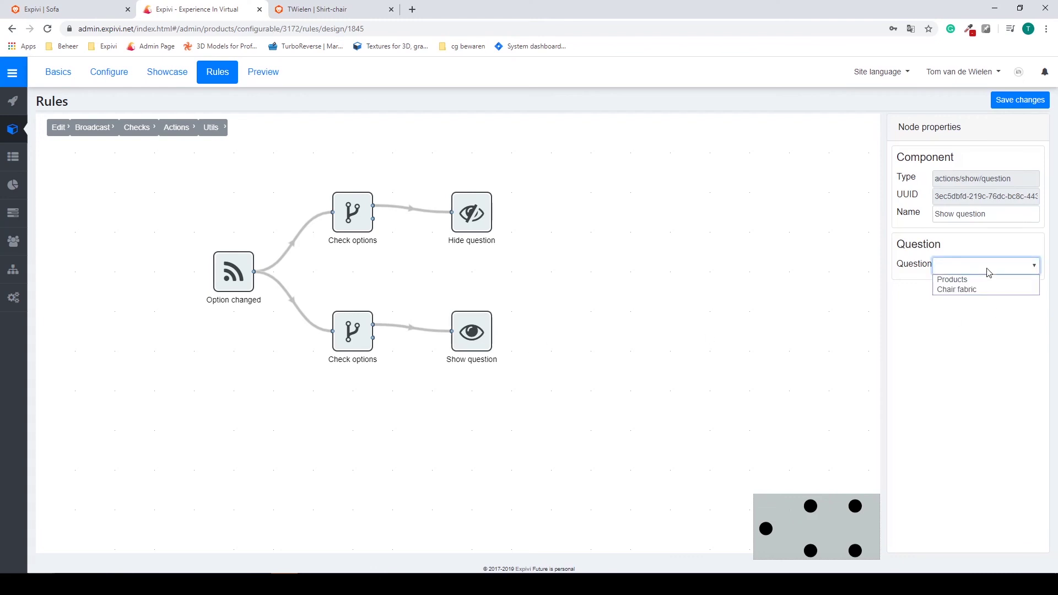
{"action": "left_click", "coordinate": [961, 290]}
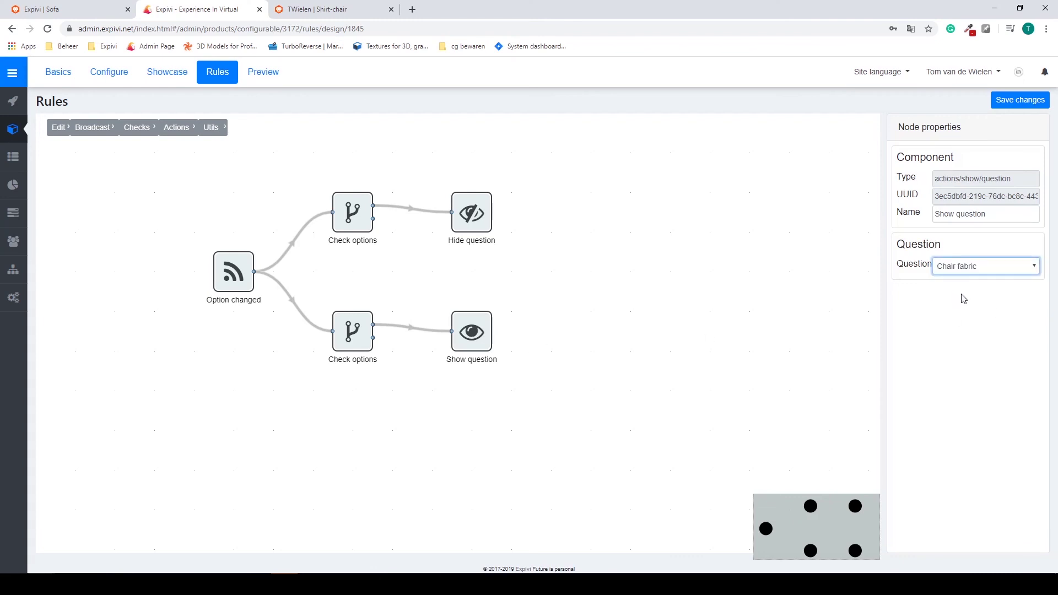
{"action": "left_click", "coordinate": [1020, 100]}
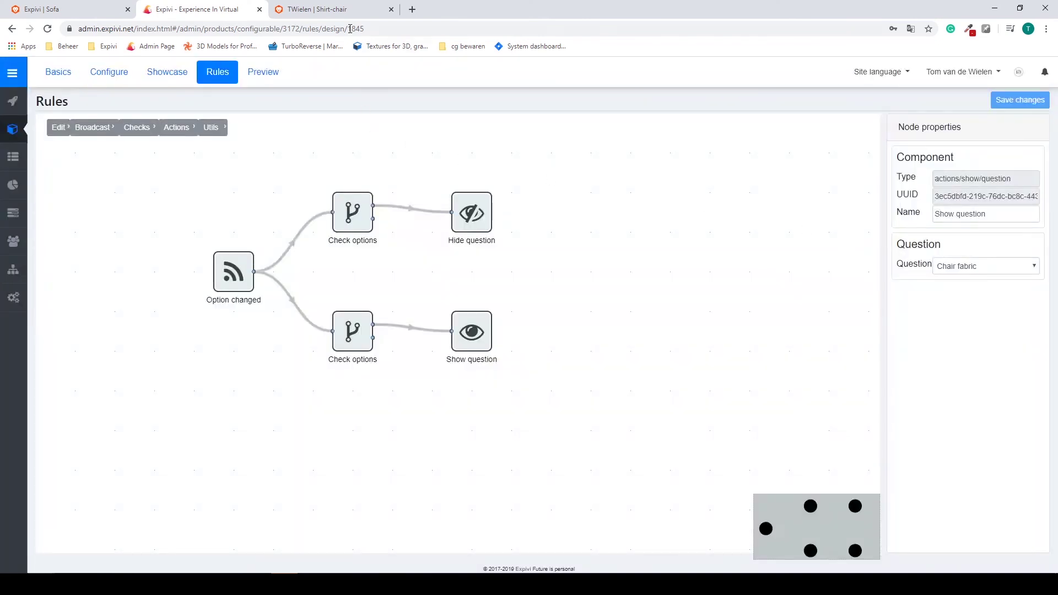
{"action": "left_click", "coordinate": [337, 11]}
- Reload the storefront and confirm Chair fabric hides for Shirt and reappears for Chair
{"action": "left_click", "coordinate": [47, 28]}
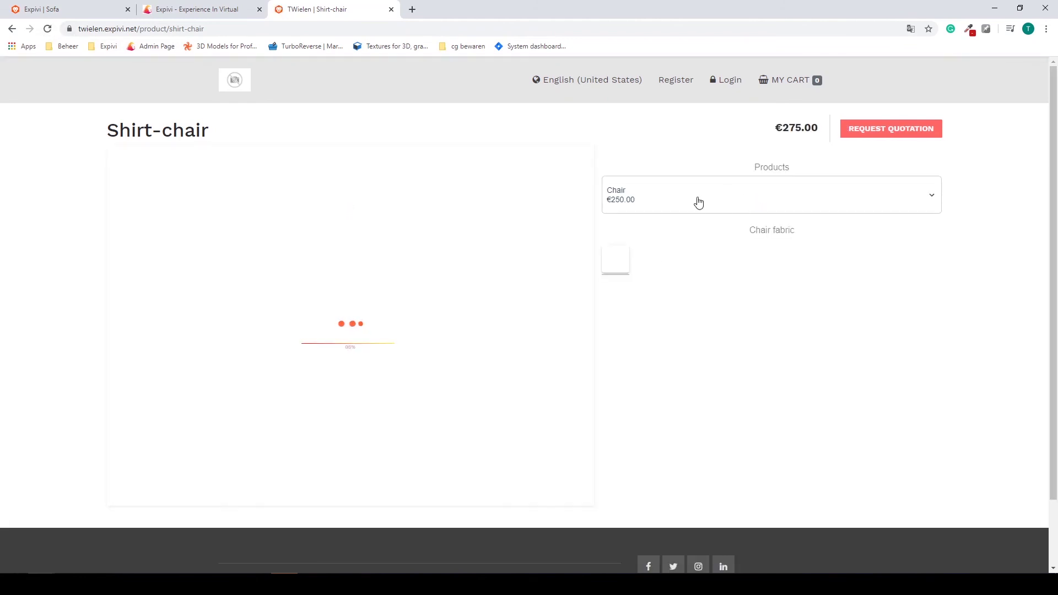
{"action": "left_click", "coordinate": [696, 204]}
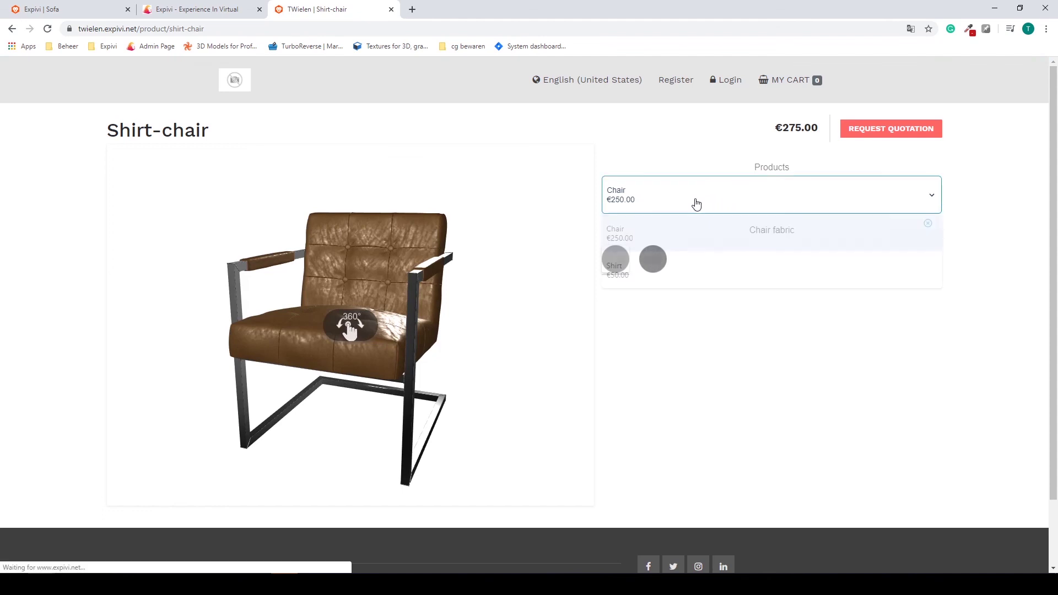
{"action": "left_click", "coordinate": [628, 272]}
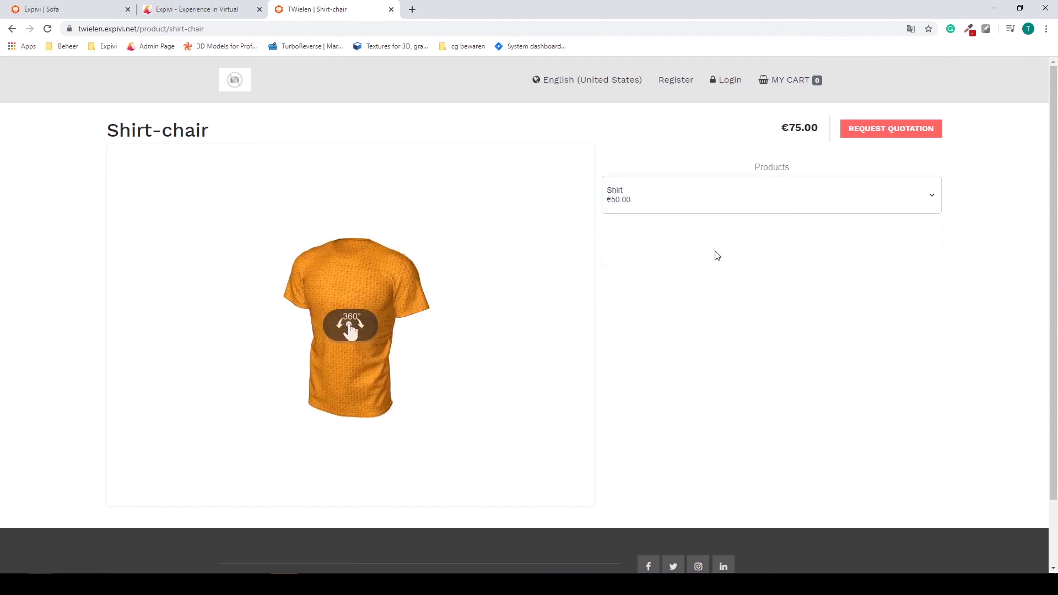
{"action": "left_click", "coordinate": [656, 200]}
{"action": "left_click", "coordinate": [621, 237]}
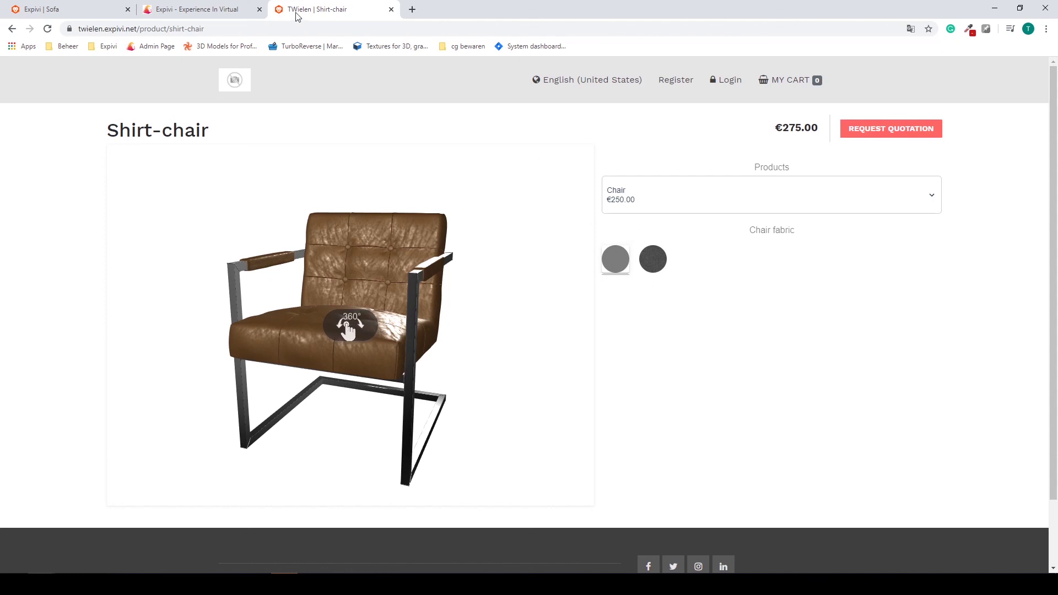
{"action": "left_click", "coordinate": [199, 10]}
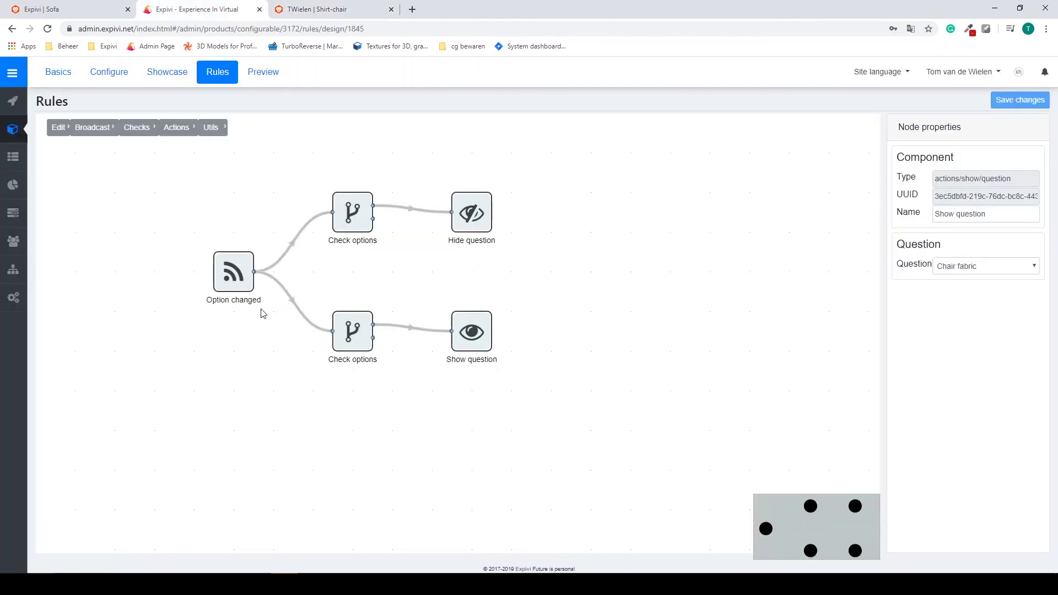
{"action": "left_click", "coordinate": [86, 130]}
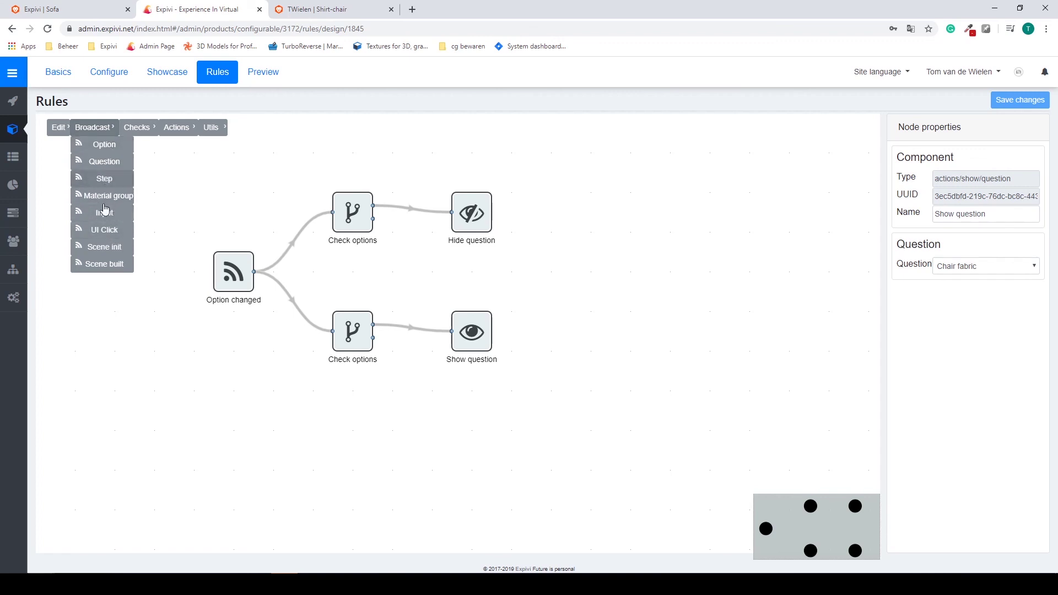
{"action": "left_click", "coordinate": [142, 128]}
{"action": "mouse_move", "coordinate": [141, 163]}
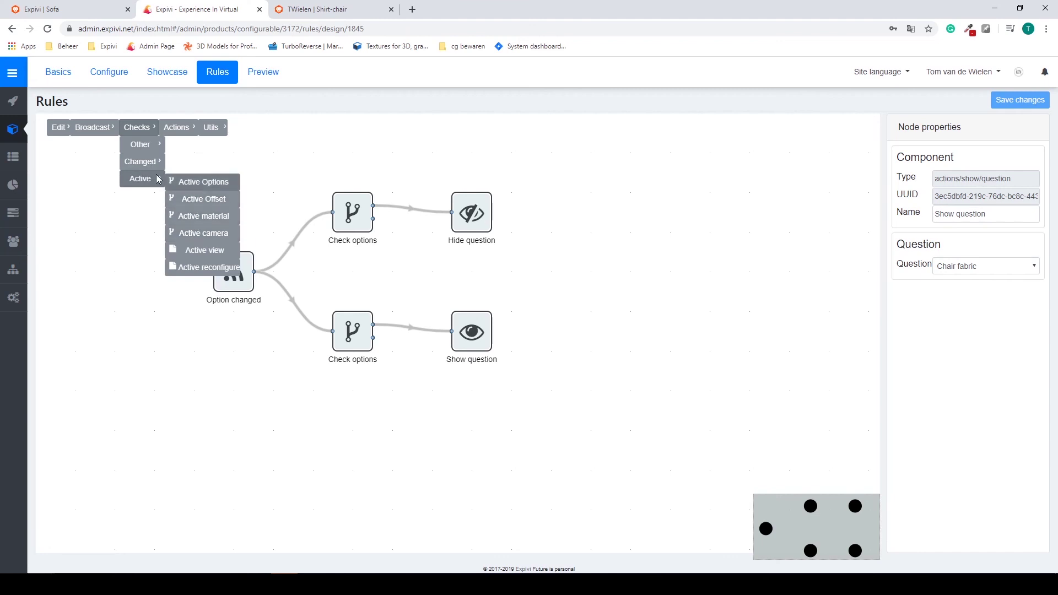
{"action": "mouse_move", "coordinate": [176, 127]}
{"action": "mouse_move", "coordinate": [176, 148]}
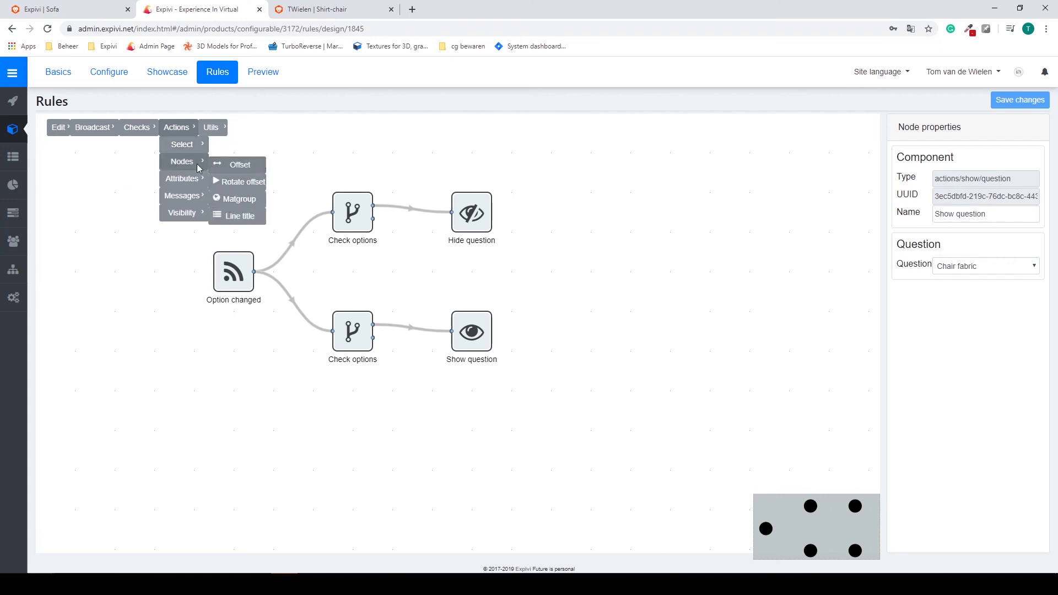
{"action": "mouse_move", "coordinate": [184, 184]}
{"action": "mouse_move", "coordinate": [179, 205]}
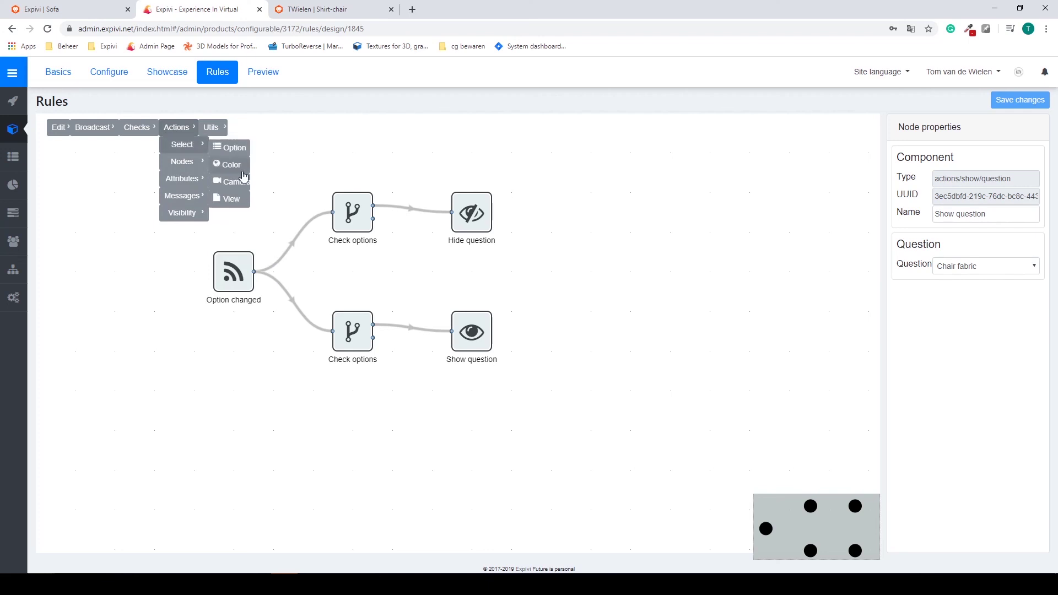
{"action": "left_click", "coordinate": [484, 158]}
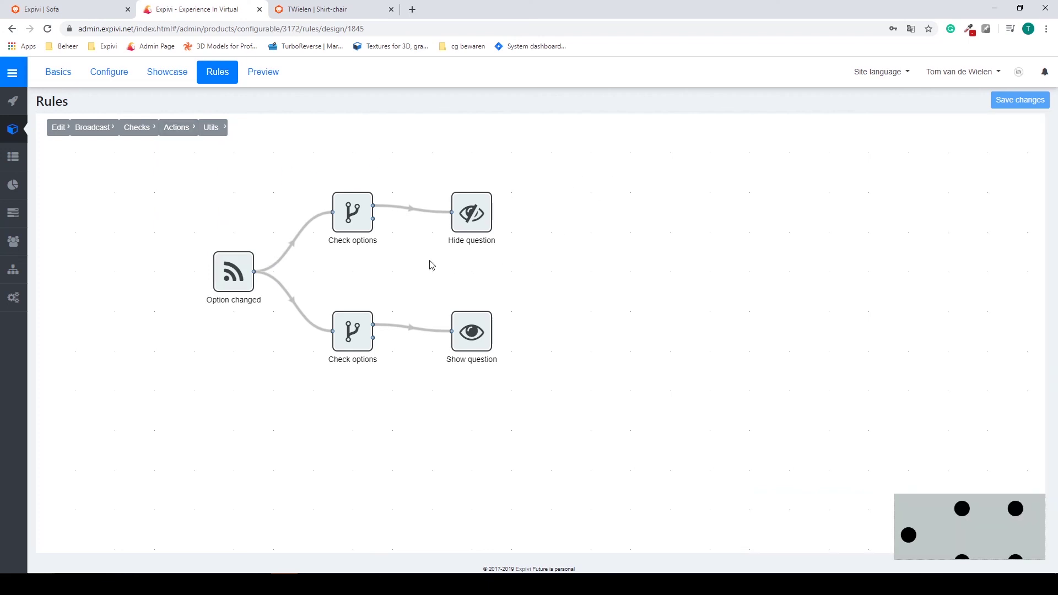
{"action": "left_click_drag", "start_coordinate": [434, 282], "coordinate": [462, 279]}
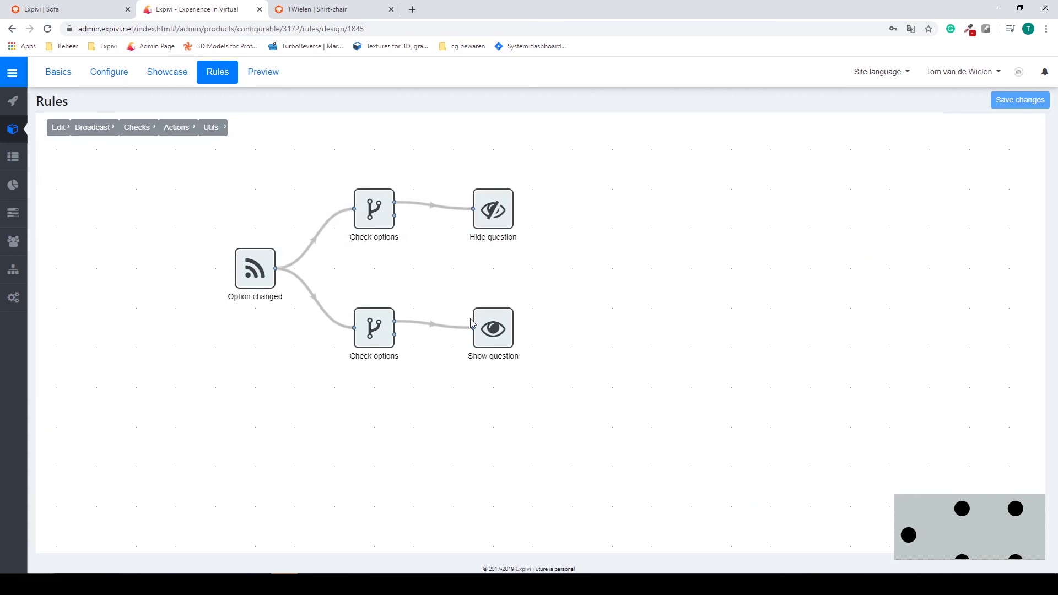
- Copy and paste the Hide question node, delete the pasted copy, and return to the Shirt-chair storefront
{"action": "left_click", "coordinate": [496, 212]}
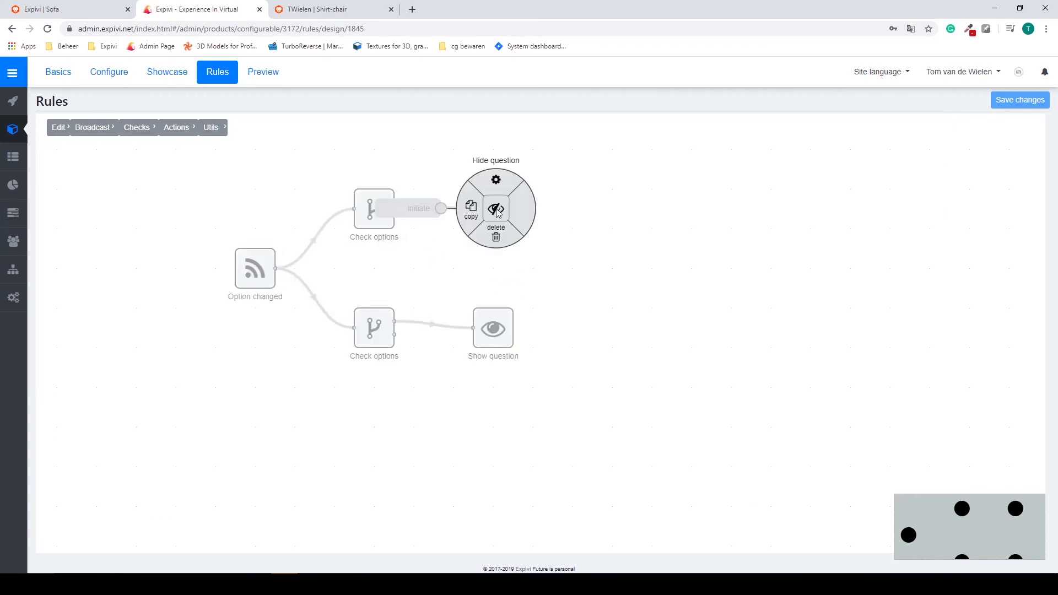
{"action": "left_click", "coordinate": [471, 211]}
{"action": "left_click", "coordinate": [546, 248]}
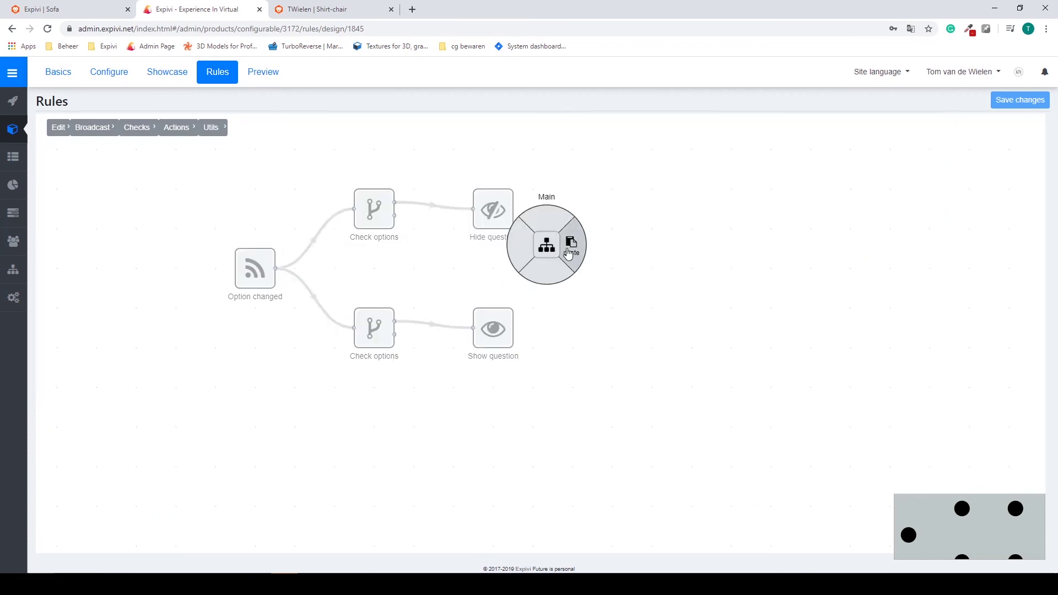
{"action": "left_click", "coordinate": [569, 252]}
{"action": "left_click", "coordinate": [497, 252]}
{"action": "left_click_drag", "start_coordinate": [497, 252], "coordinate": [493, 276]}
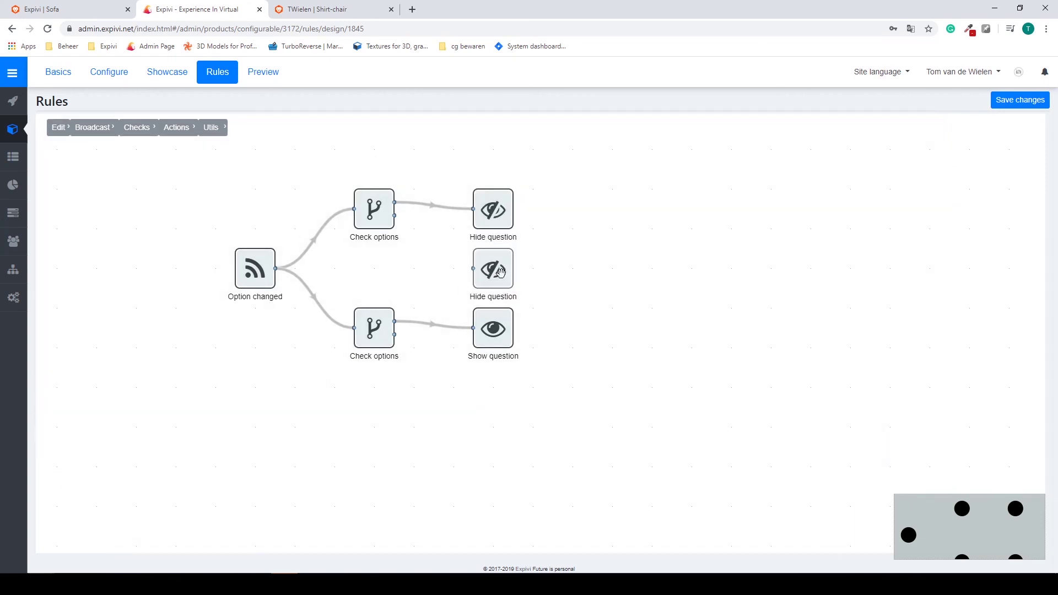
{"action": "left_click", "coordinate": [498, 272]}
{"action": "left_click", "coordinate": [505, 292]}
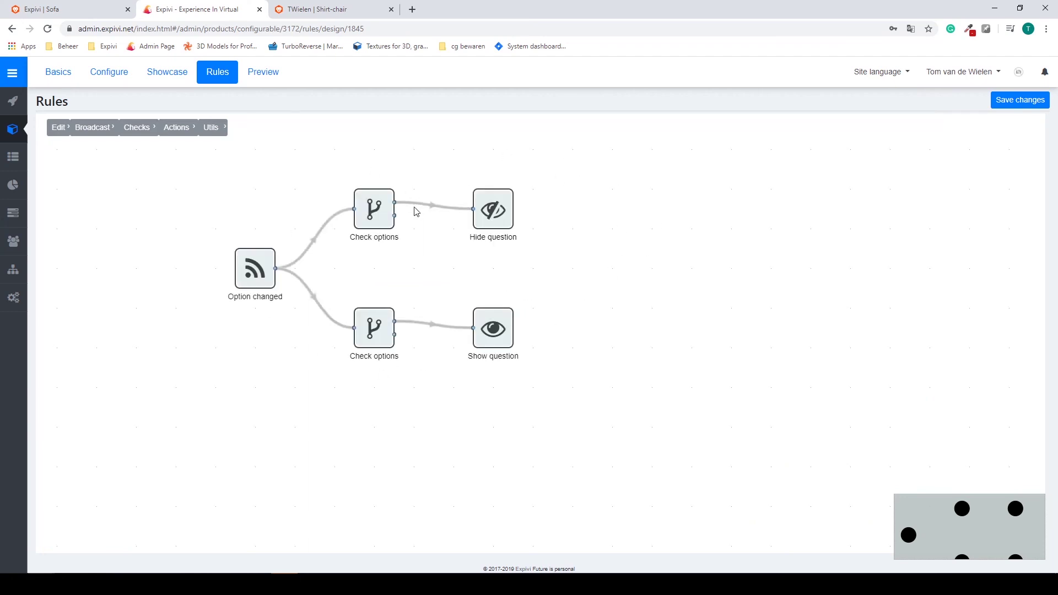
{"action": "left_click", "coordinate": [314, 10]}
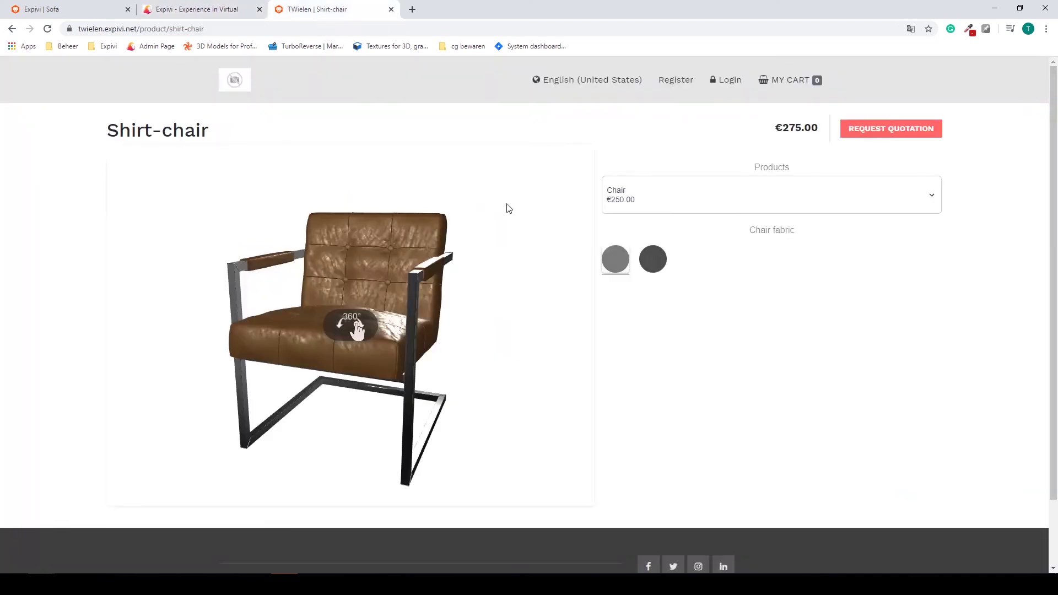